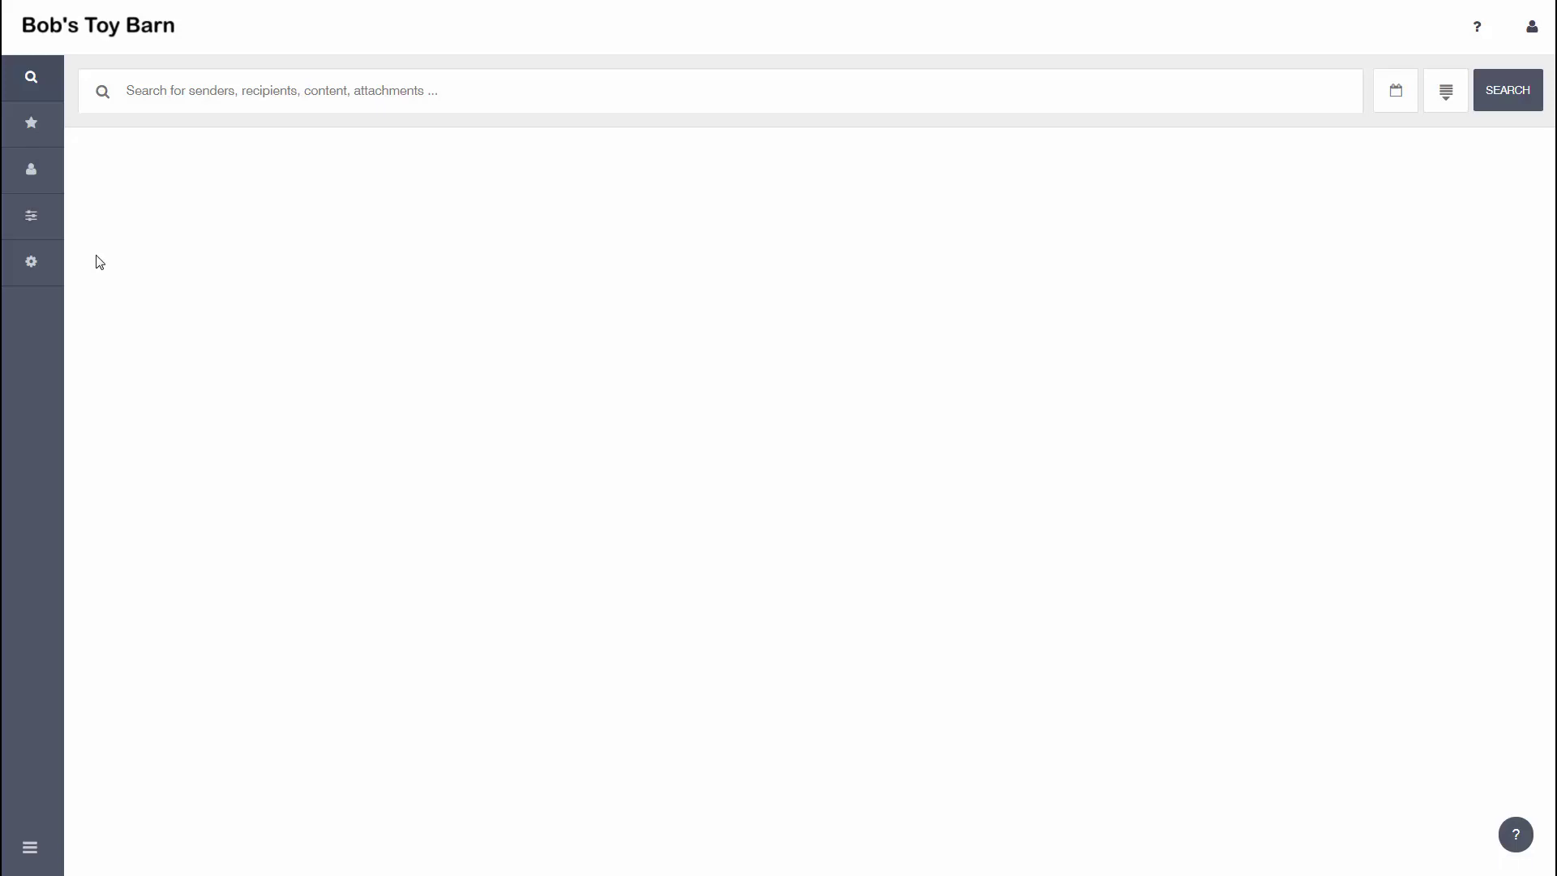
- Go to Setup > Connections in the Proofpoint Essentials Email Archive
{"action": "mouse_move", "coordinate": [34, 261]}
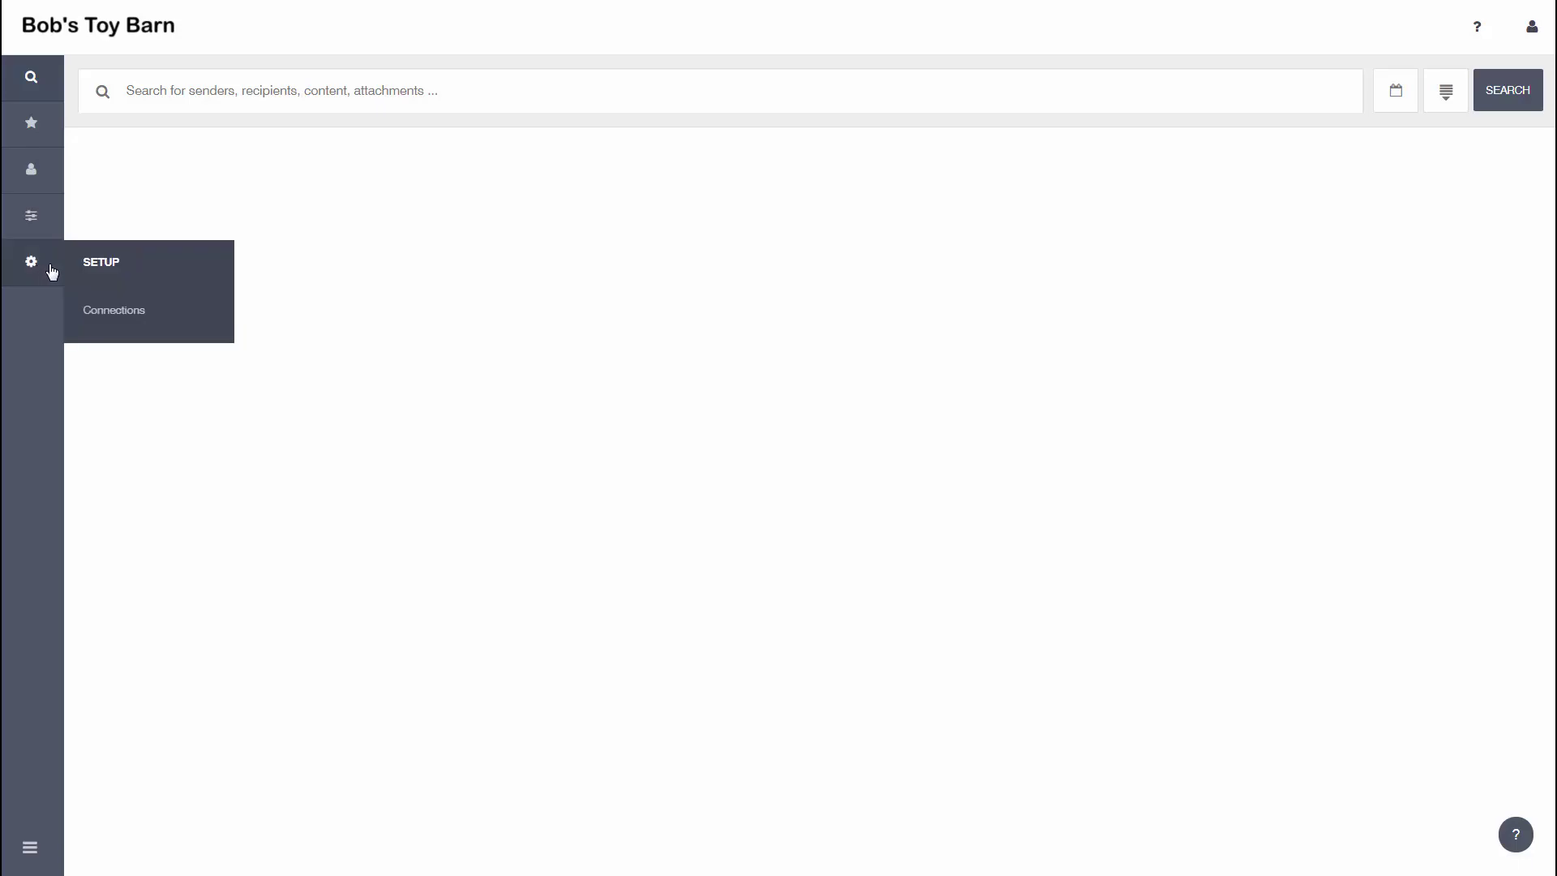
{"action": "left_click", "coordinate": [100, 319]}
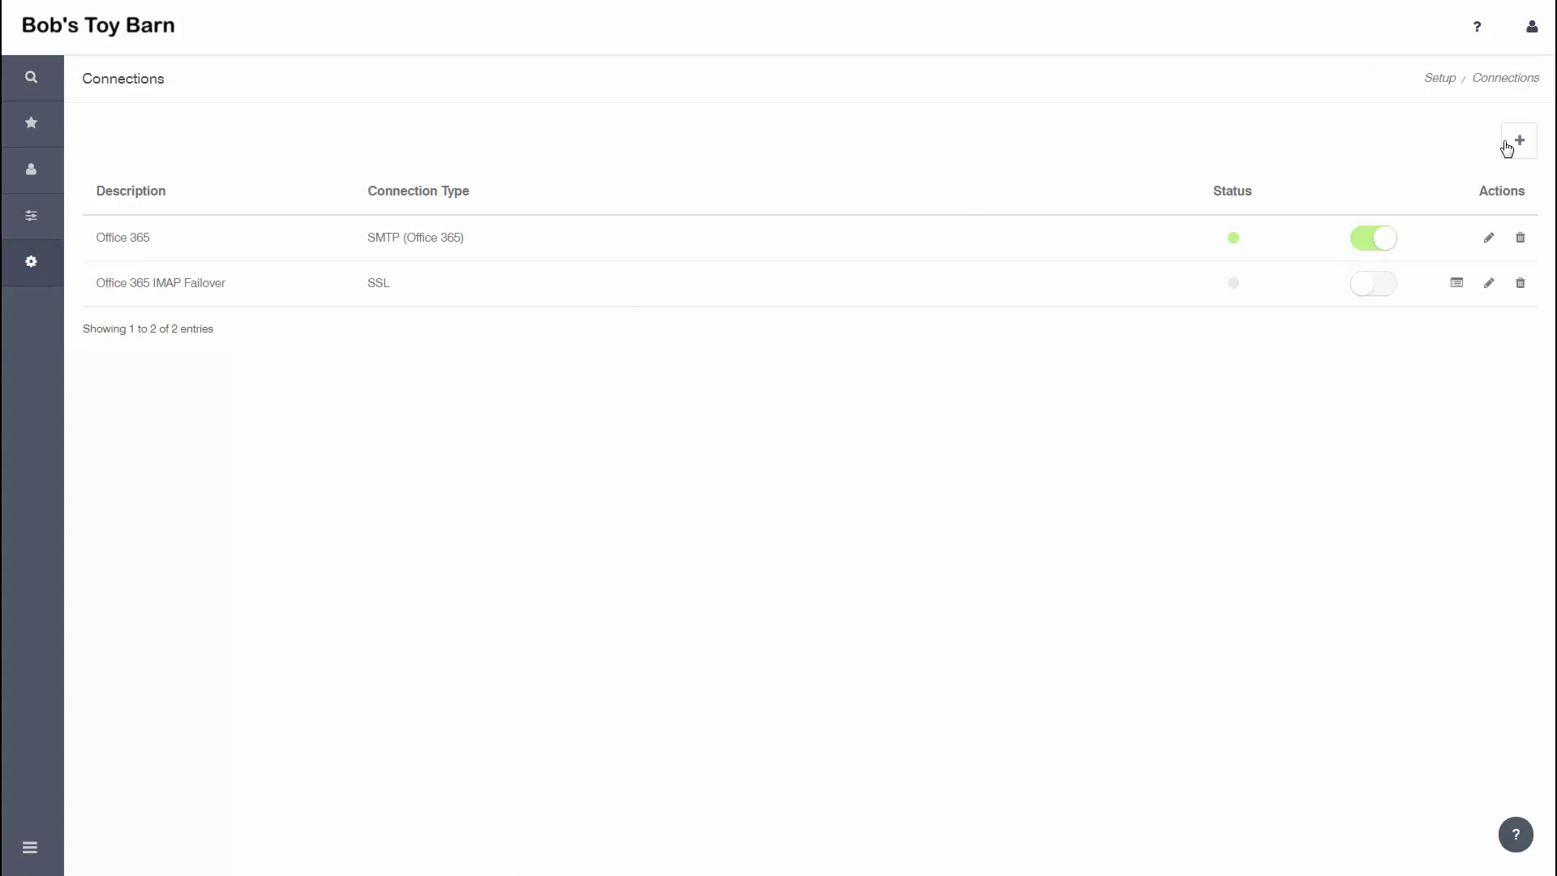
- Add a connection 'Archive Office 365' of type SMTP (Office 365) with the pasted undeliverable journal address
{"action": "left_click", "coordinate": [1507, 146]}
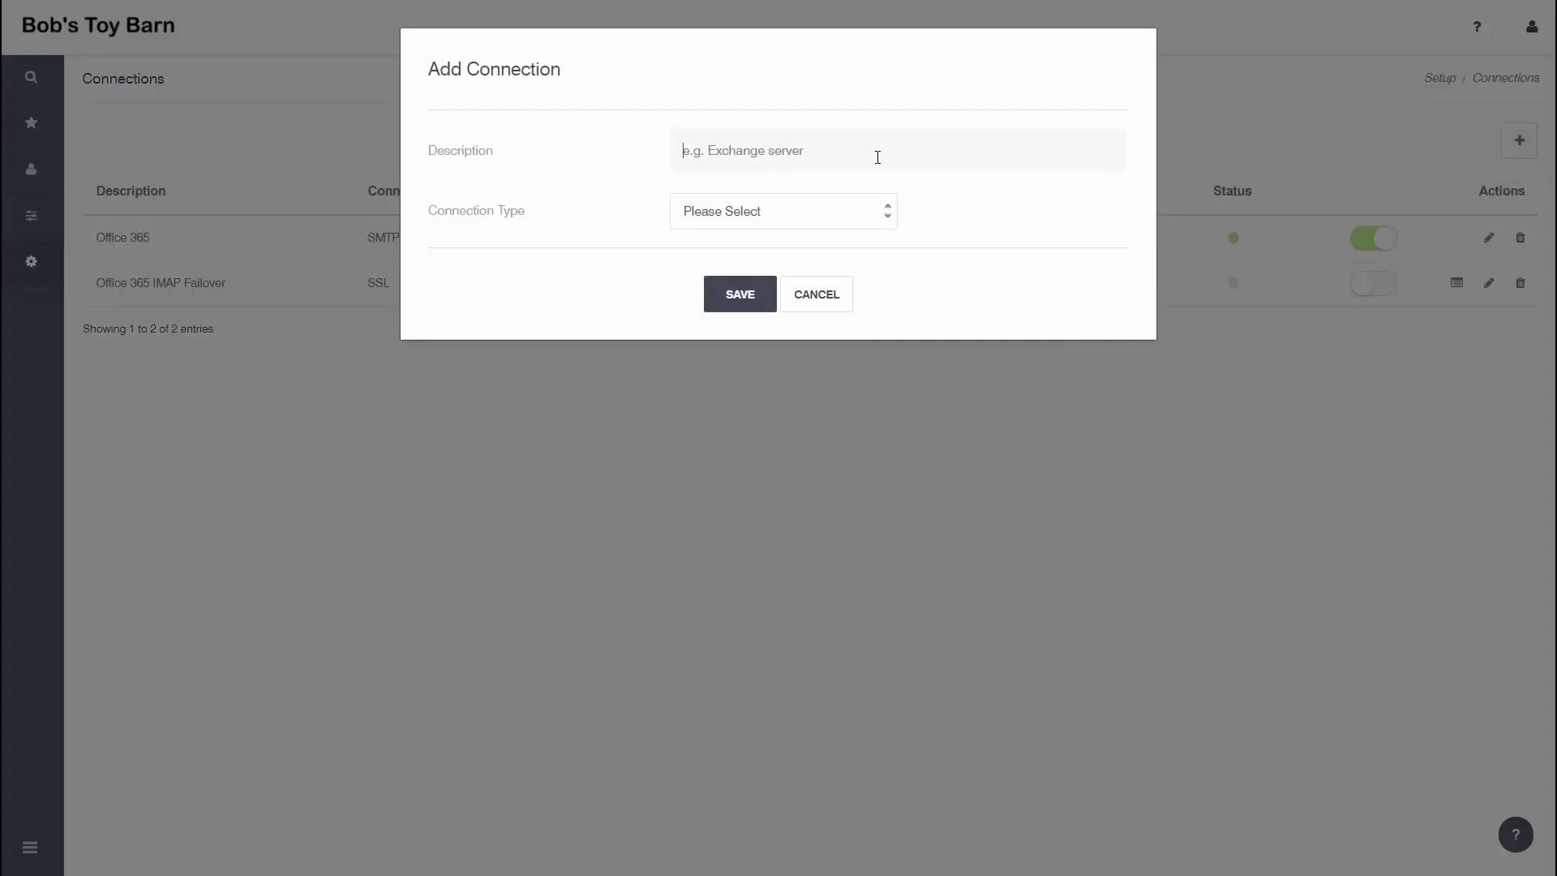
{"action": "type", "text": "Archive Office 365"}
{"action": "left_click", "coordinate": [836, 209]}
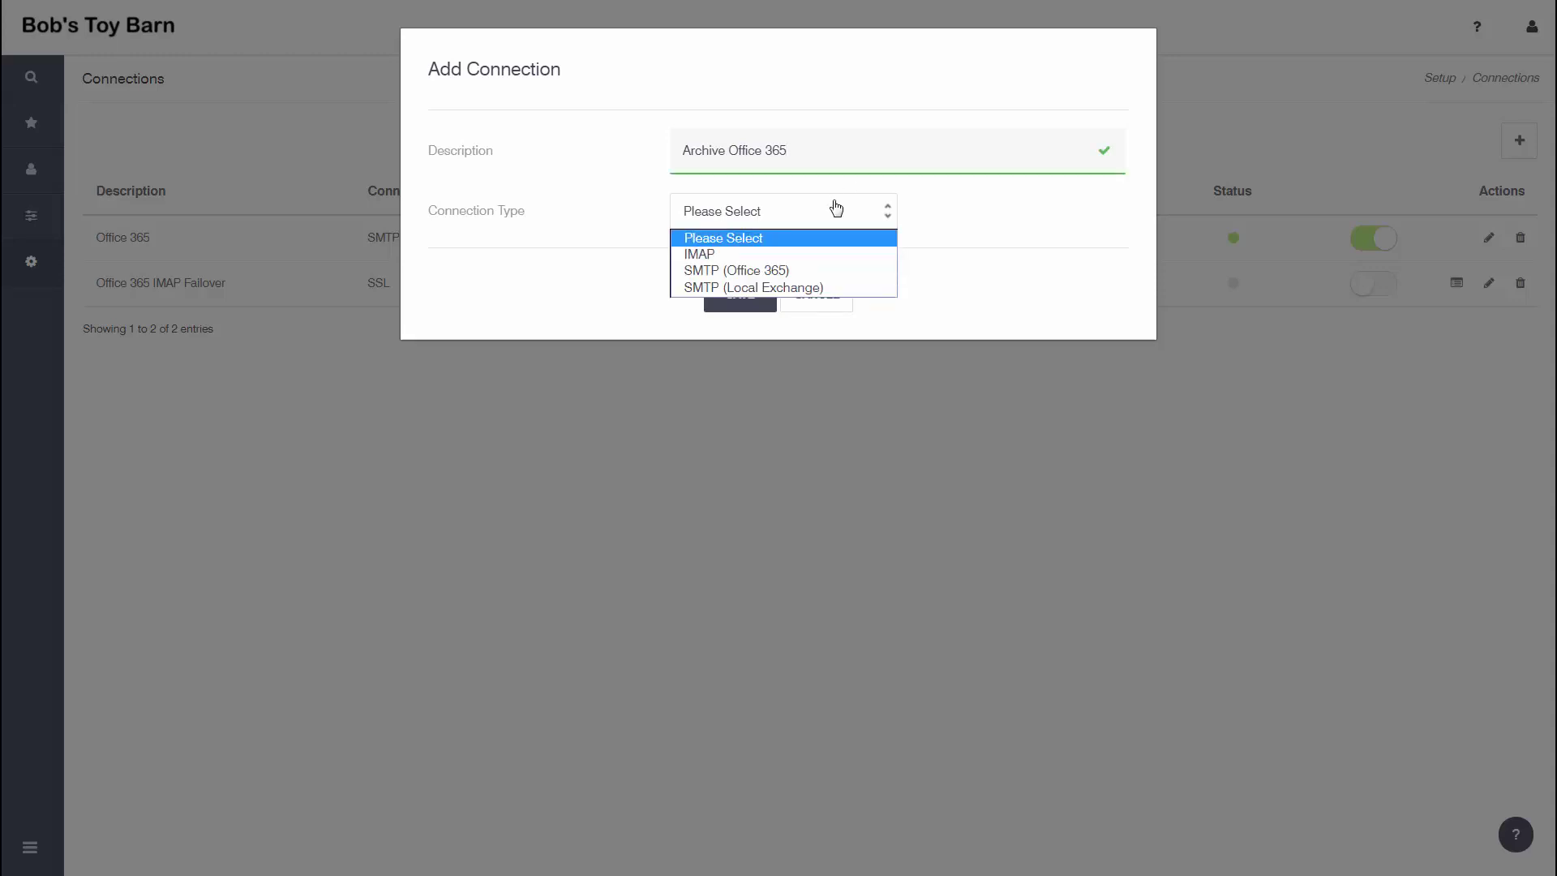
{"action": "left_click", "coordinate": [824, 271]}
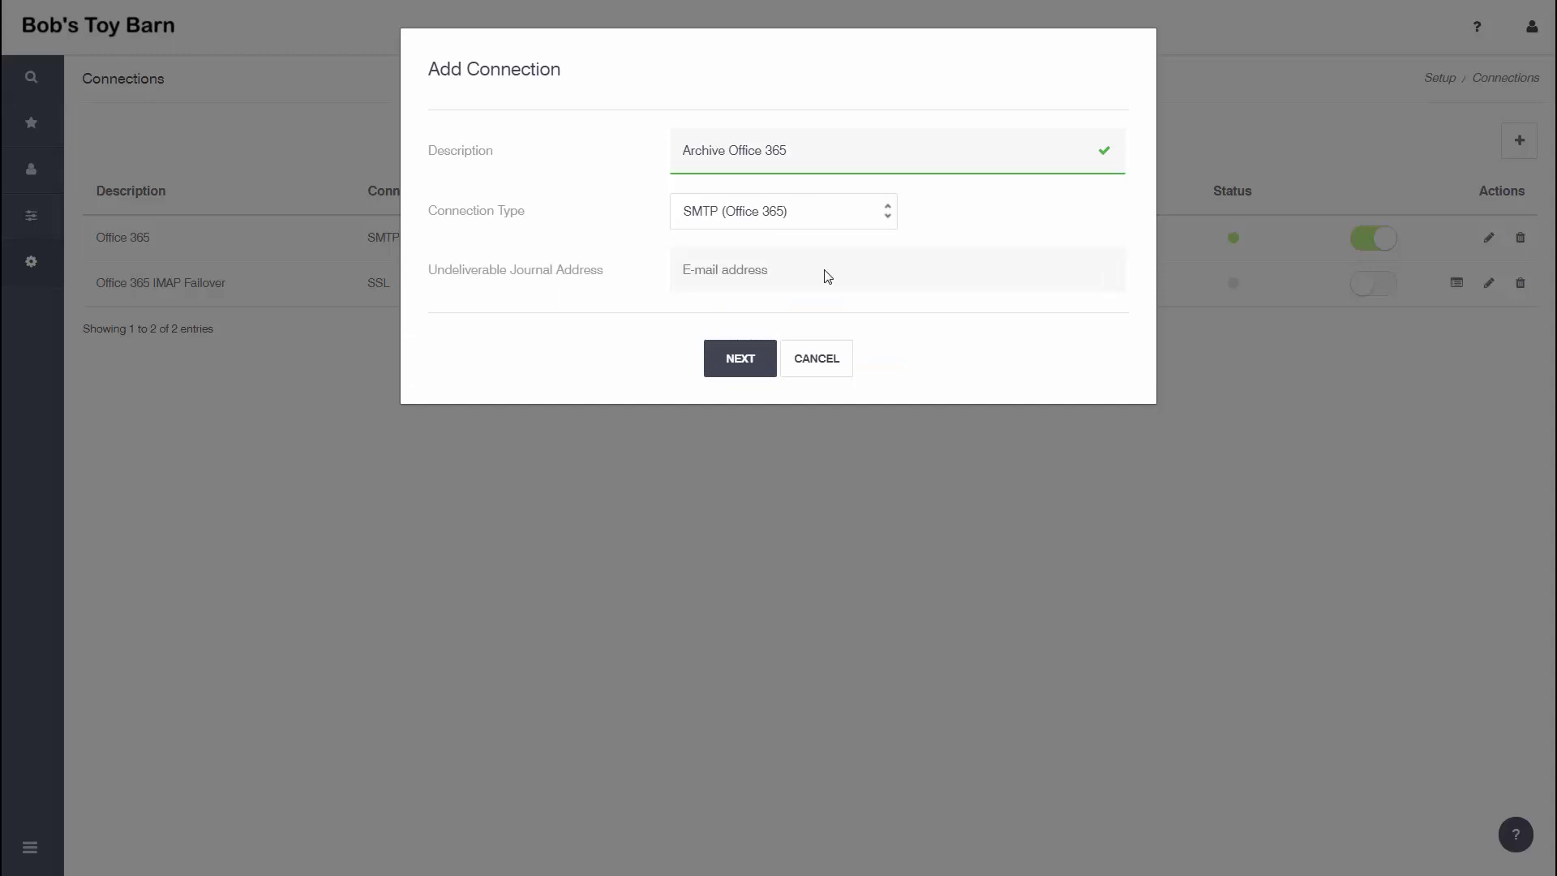
{"action": "left_click", "coordinate": [825, 270]}
{"action": "key", "text": "ctrl+v"}
- Generate and highlight the connection's earchive.cloud journaling address, then finish saving the connection
{"action": "left_click", "coordinate": [754, 361]}
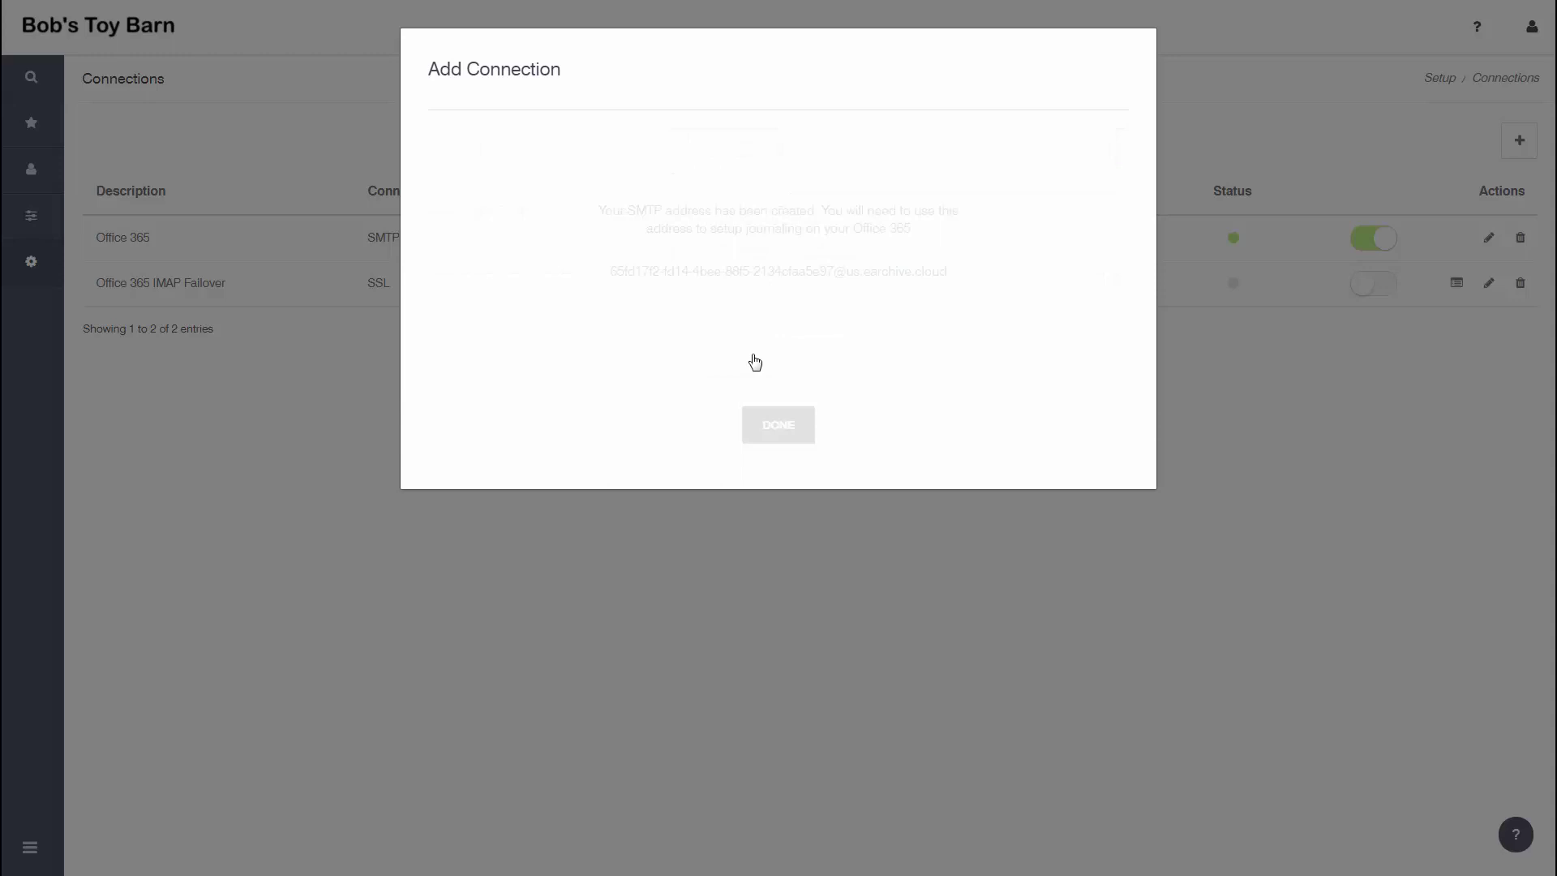
{"action": "left_click_drag", "start_coordinate": [608, 273], "coordinate": [958, 275]}
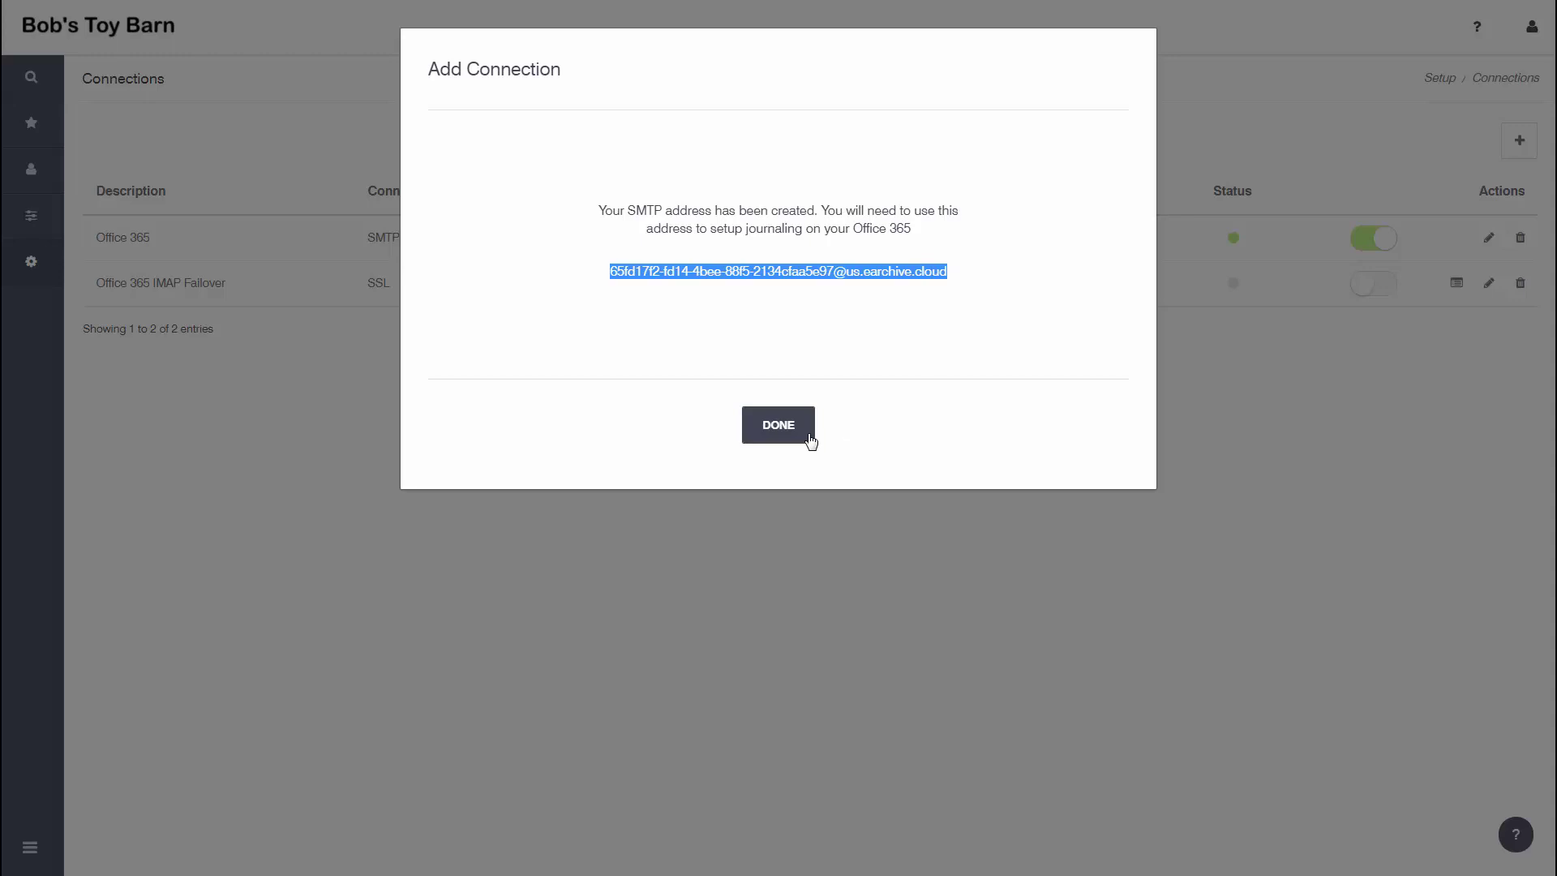
{"action": "left_click", "coordinate": [808, 440]}
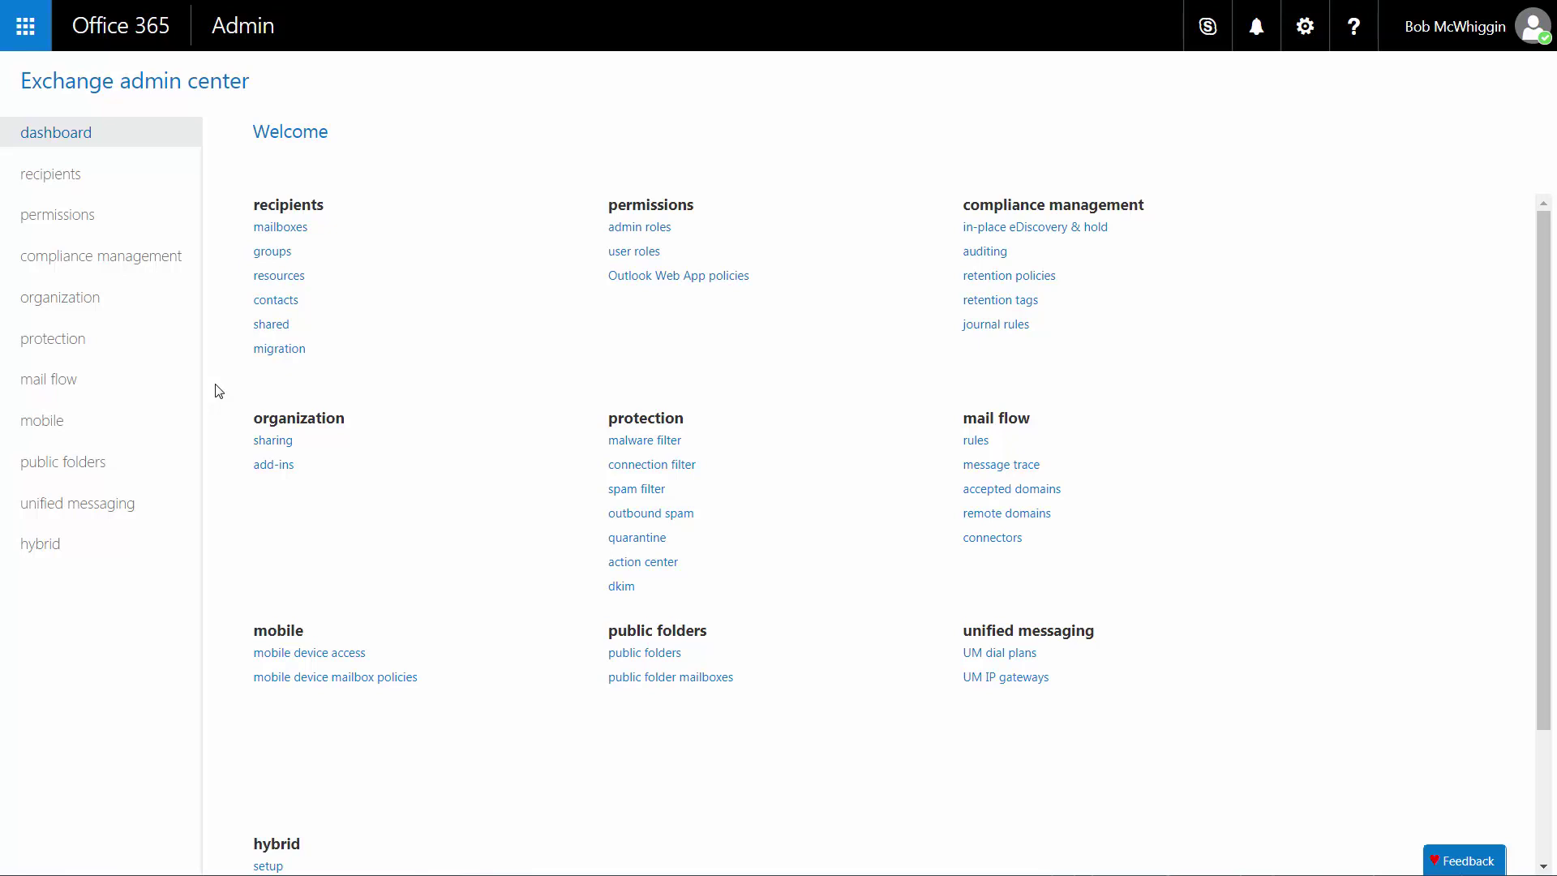
- Start a new connector under Mail flow > Connectors, from Office 365 to Partner organization
{"action": "left_click", "coordinate": [73, 383]}
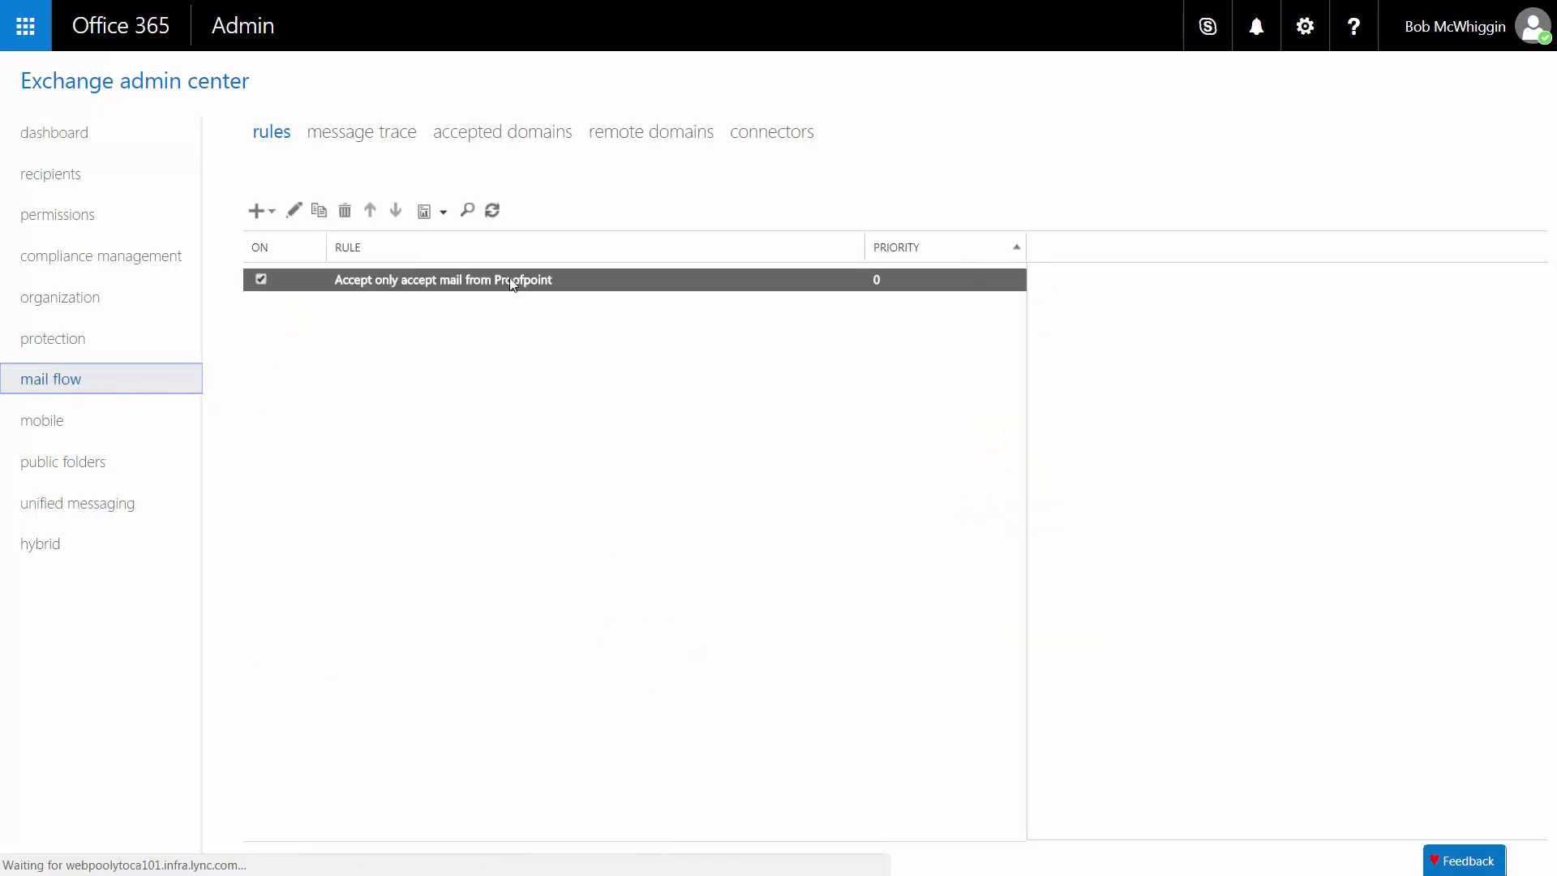
{"action": "left_click", "coordinate": [753, 134]}
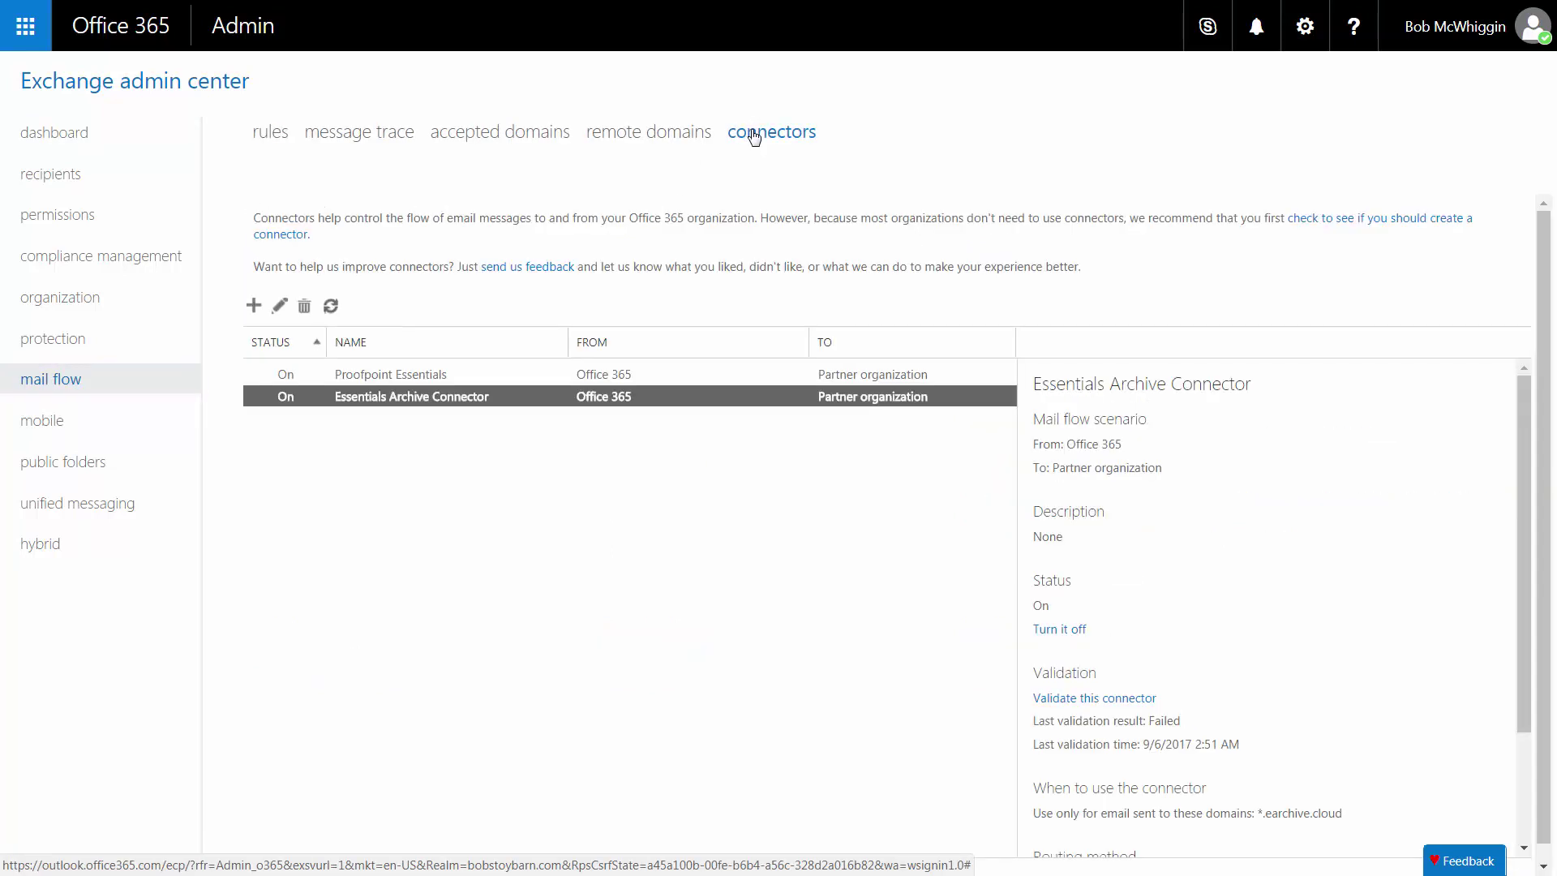
{"action": "left_click", "coordinate": [253, 305]}
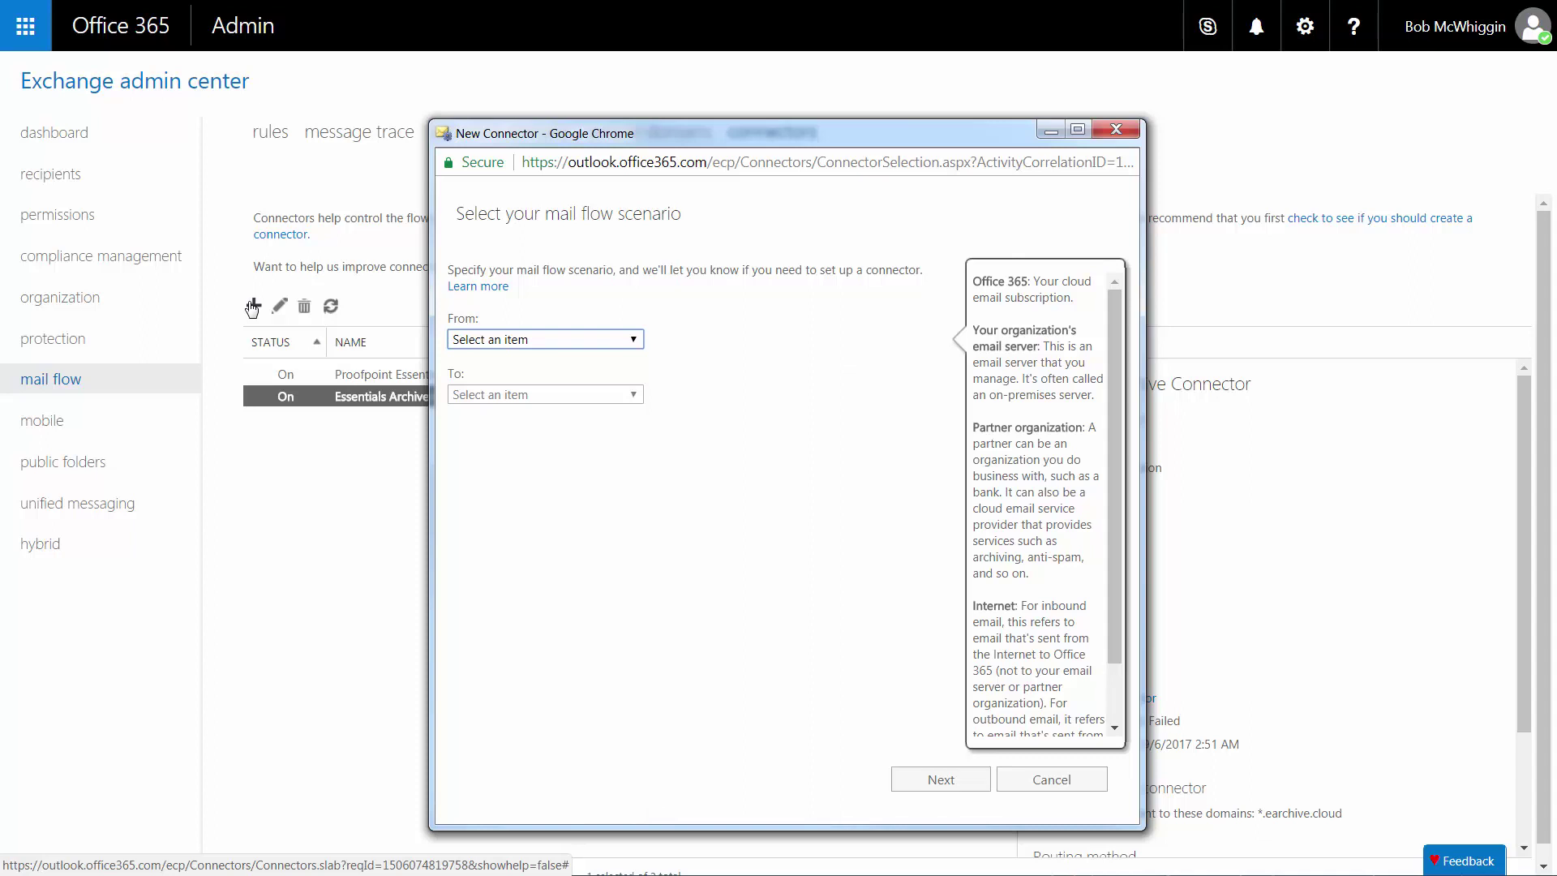
{"action": "left_click", "coordinate": [638, 342]}
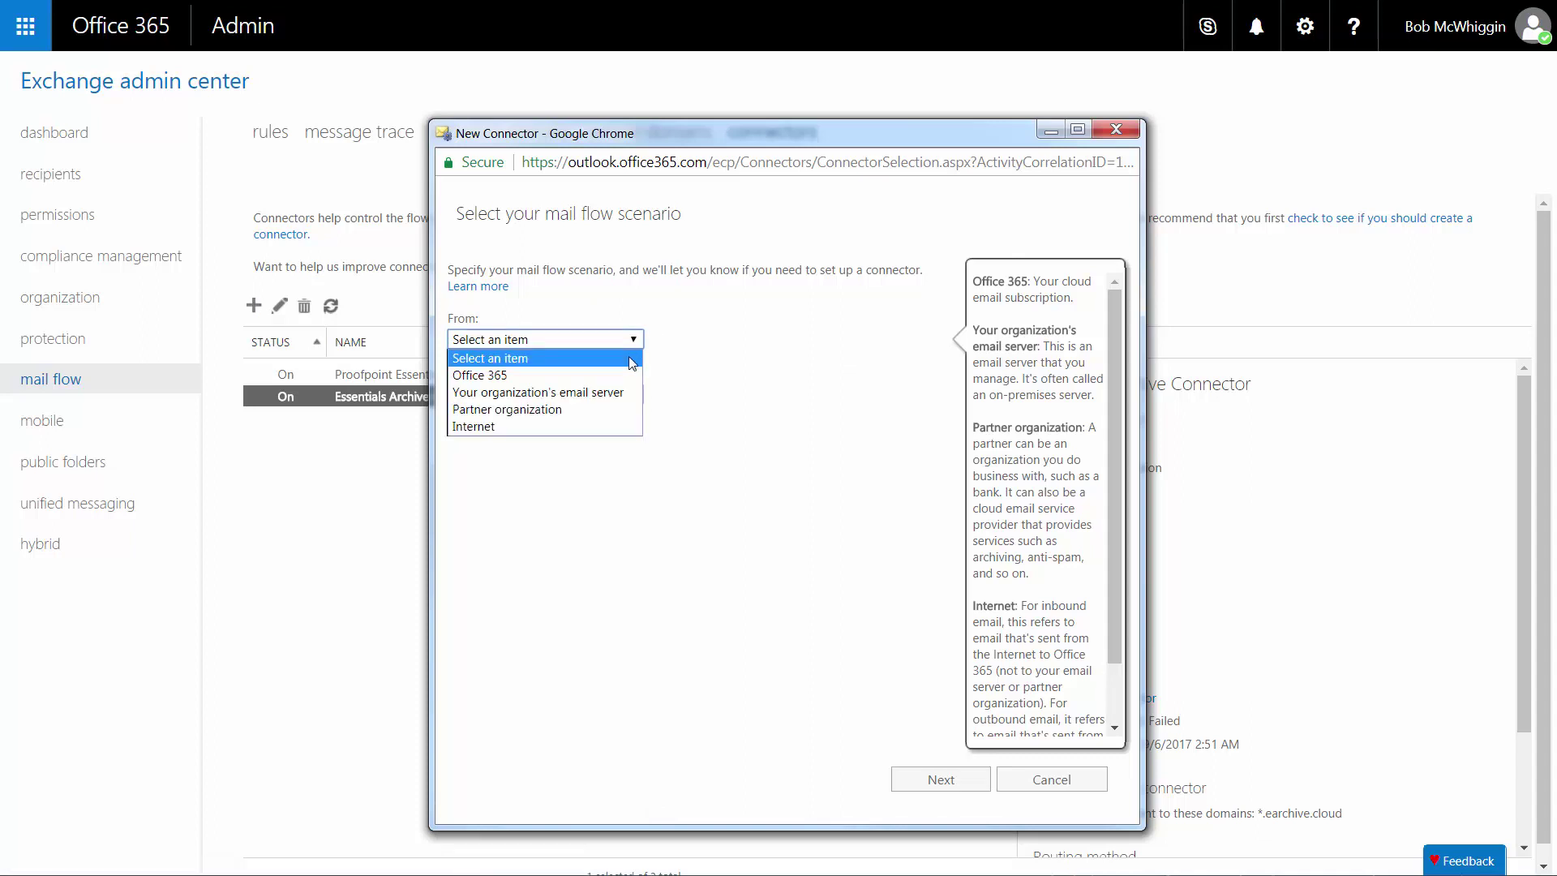
{"action": "left_click", "coordinate": [629, 375]}
{"action": "left_click", "coordinate": [628, 395]}
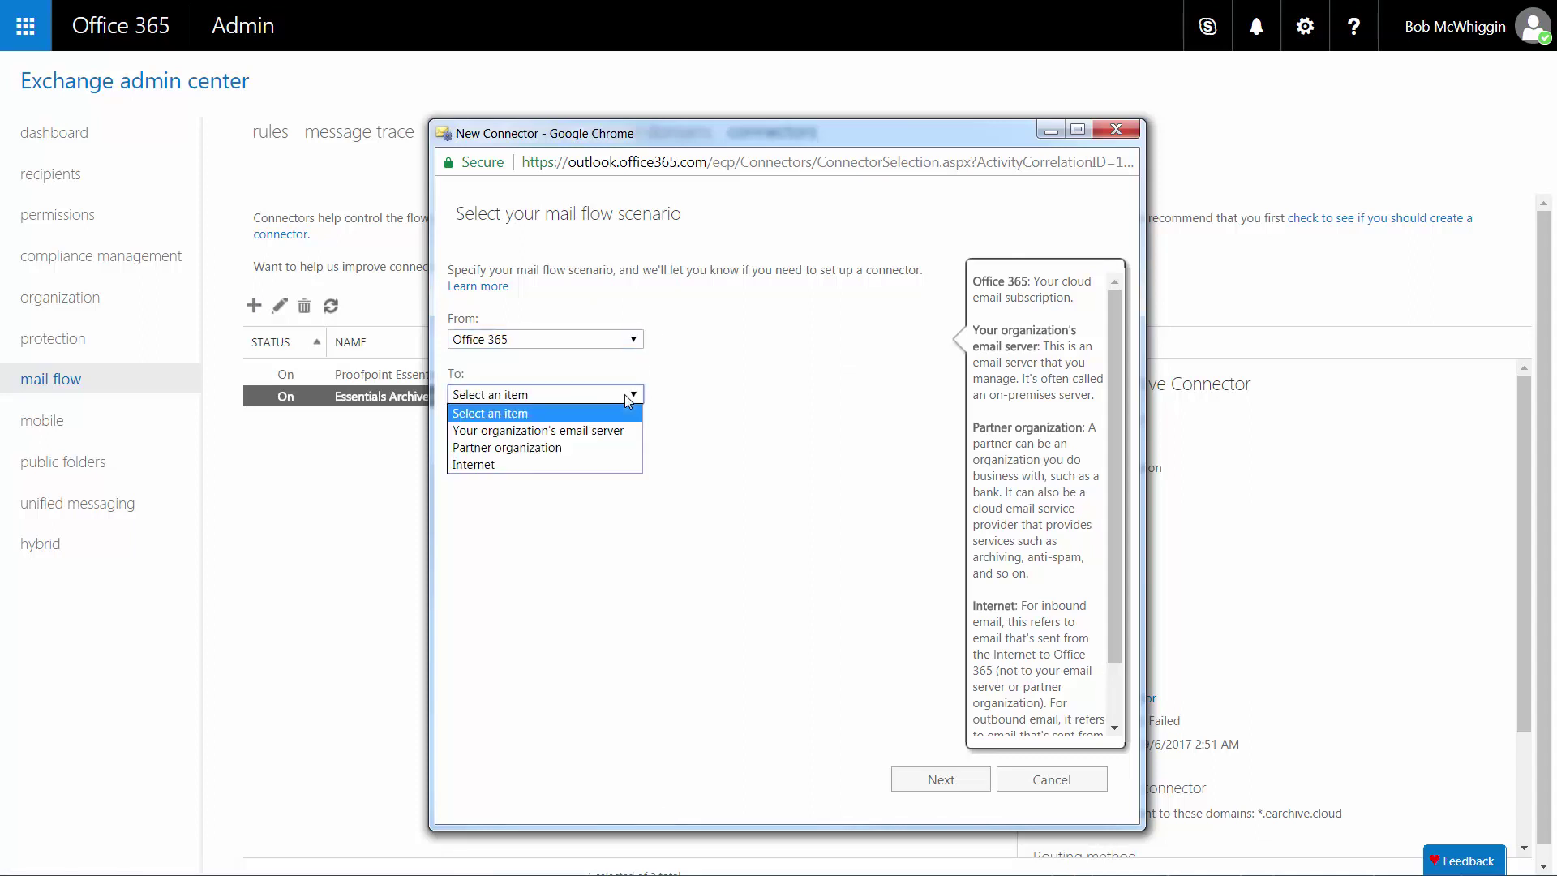
{"action": "left_click", "coordinate": [614, 442]}
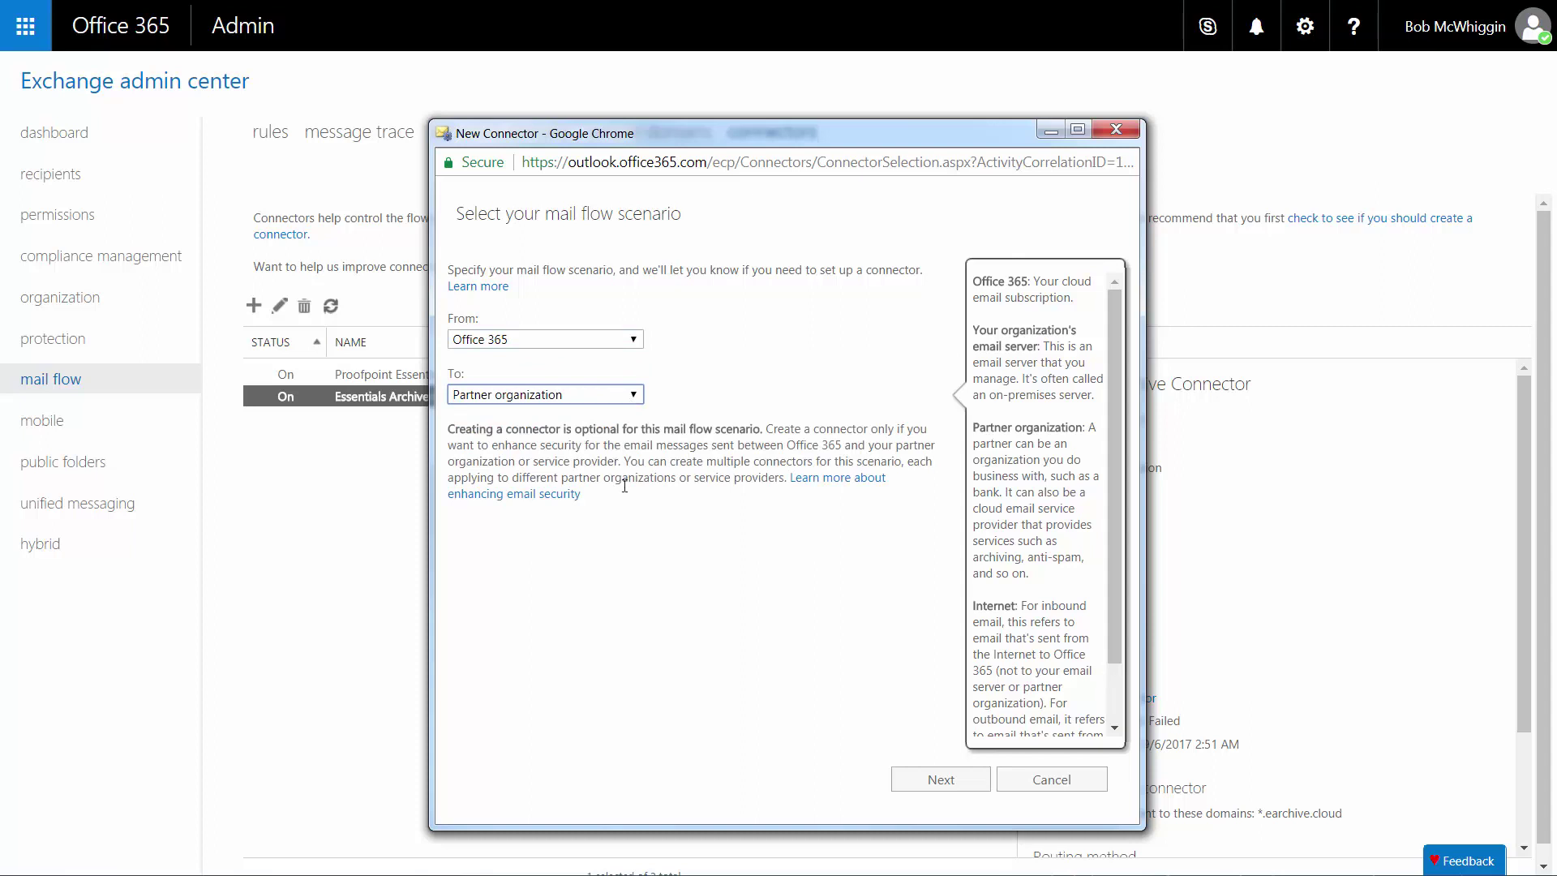
- Name the connector 'Archive Connector', leave 'Turn it on' checked, and continue
{"action": "left_click", "coordinate": [918, 783]}
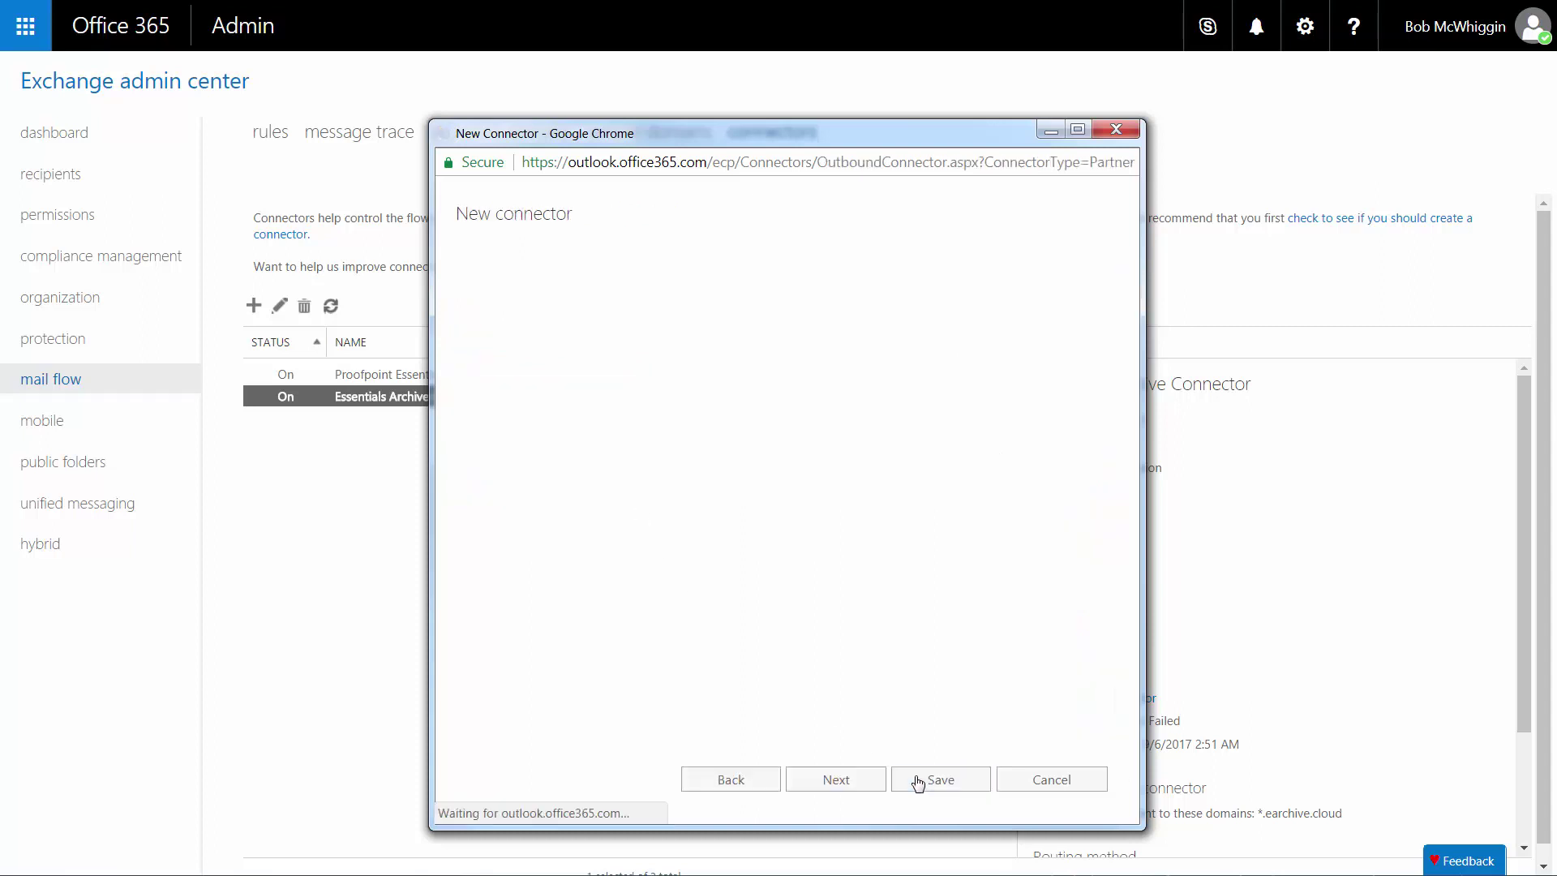
{"action": "left_click", "coordinate": [497, 350]}
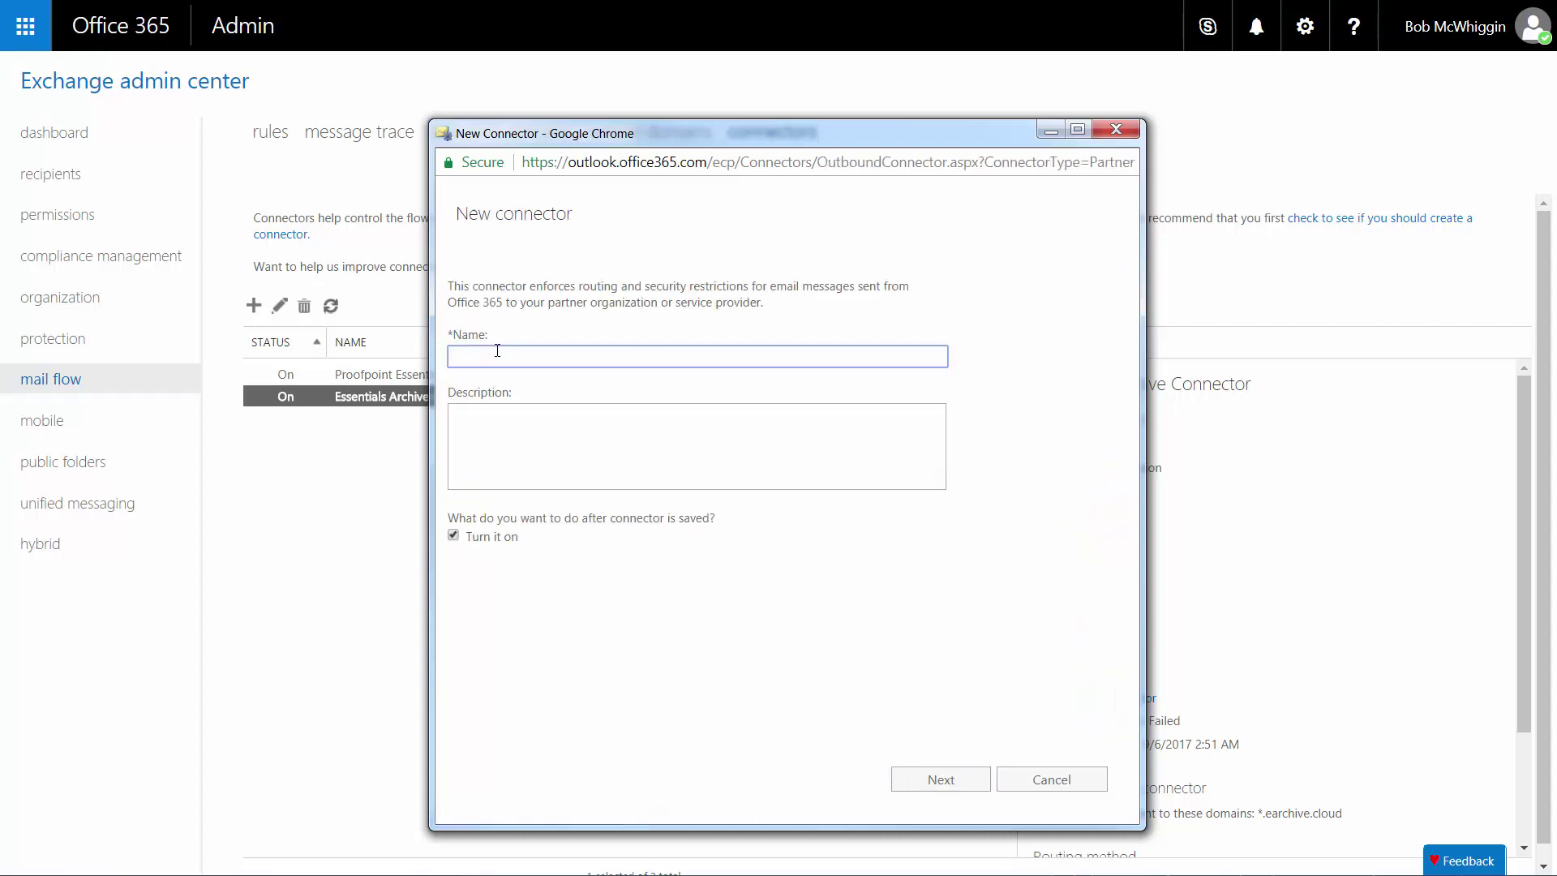
{"action": "type", "text": "Archive Connector"}
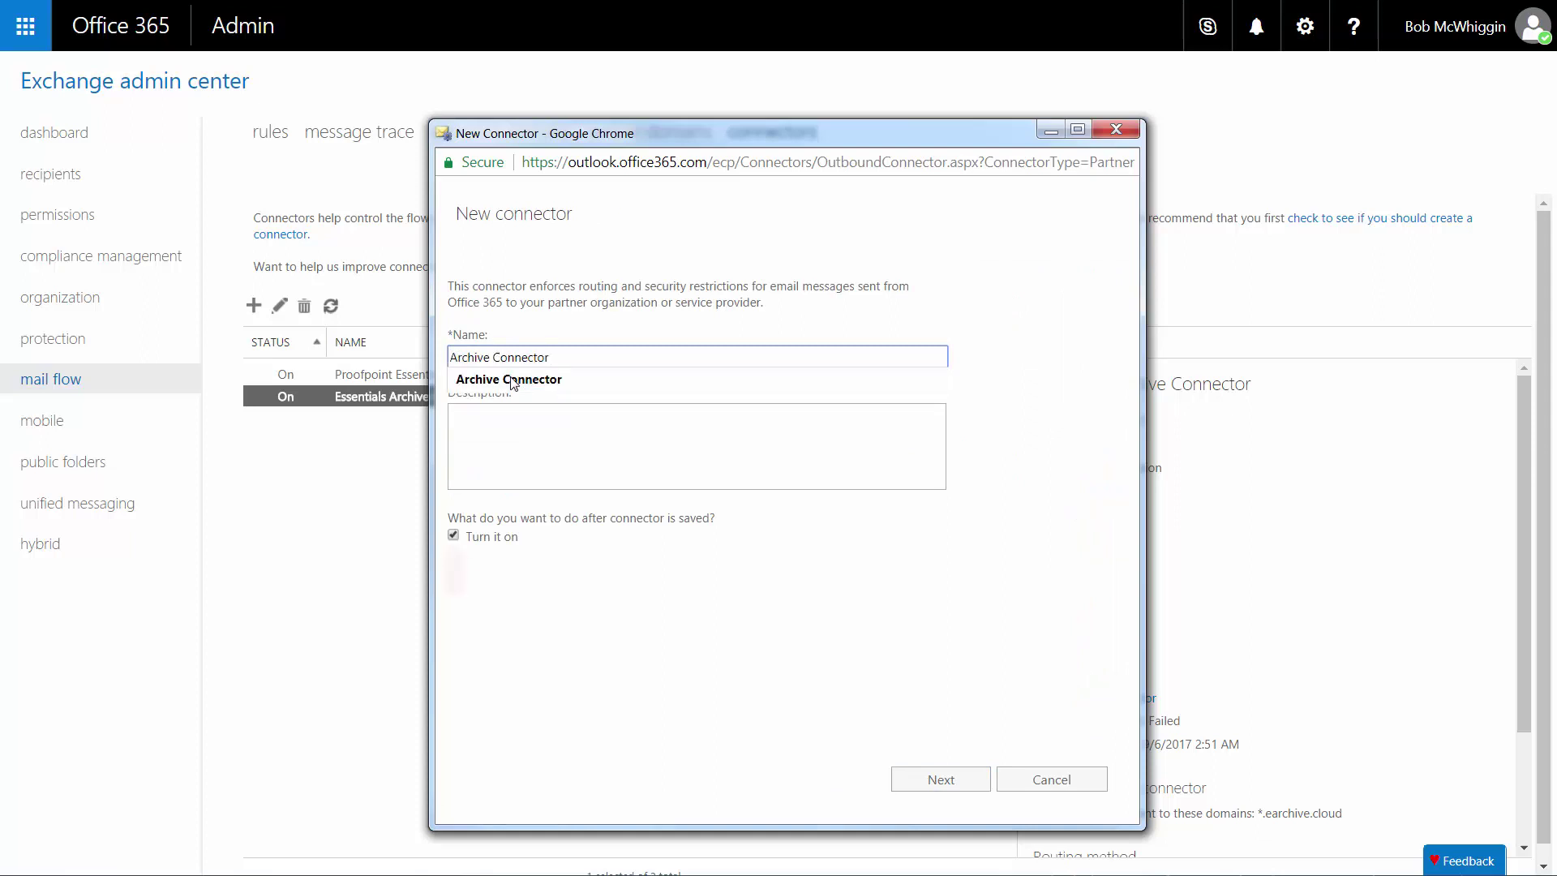
{"action": "left_click", "coordinate": [511, 381]}
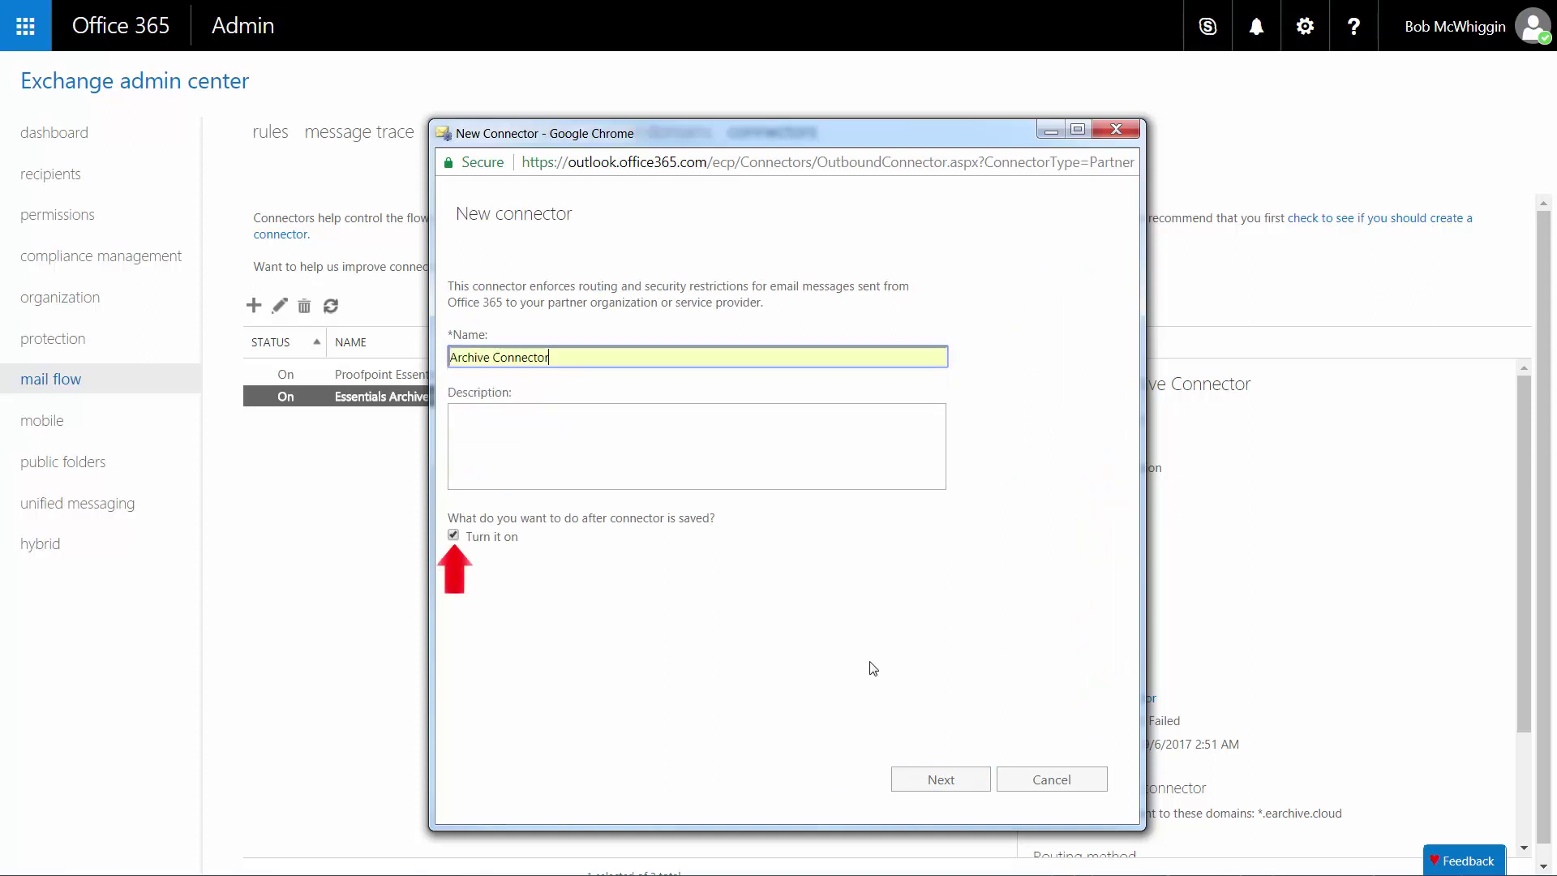
{"action": "left_click", "coordinate": [940, 779]}
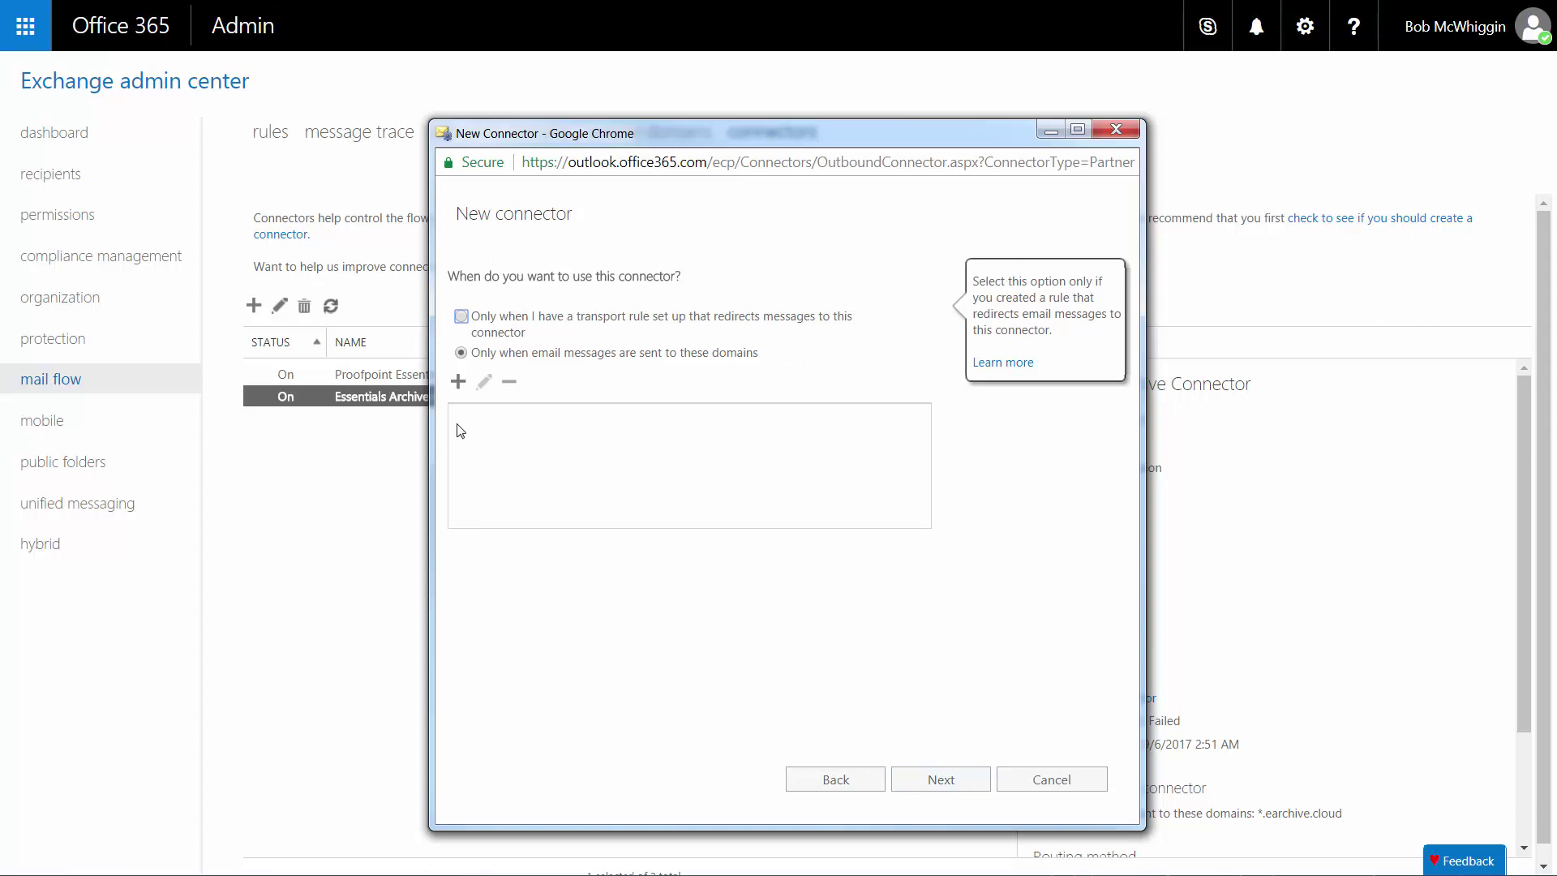
- Add *.earchive.cloud as the only recipient domain the connector applies to
{"action": "left_click", "coordinate": [458, 382]}
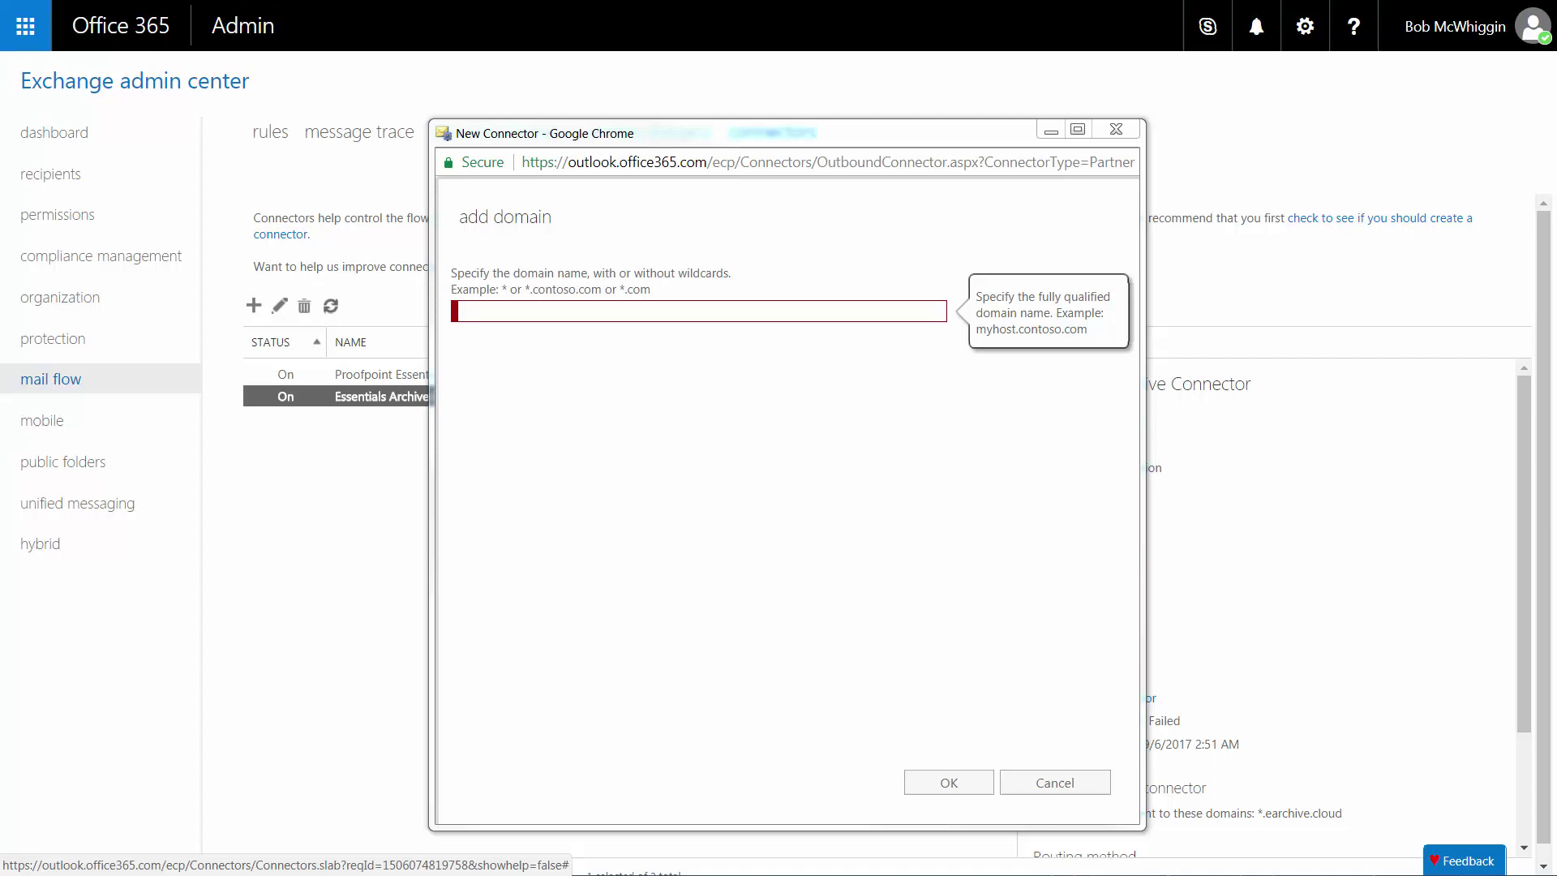
{"action": "left_click", "coordinate": [540, 312]}
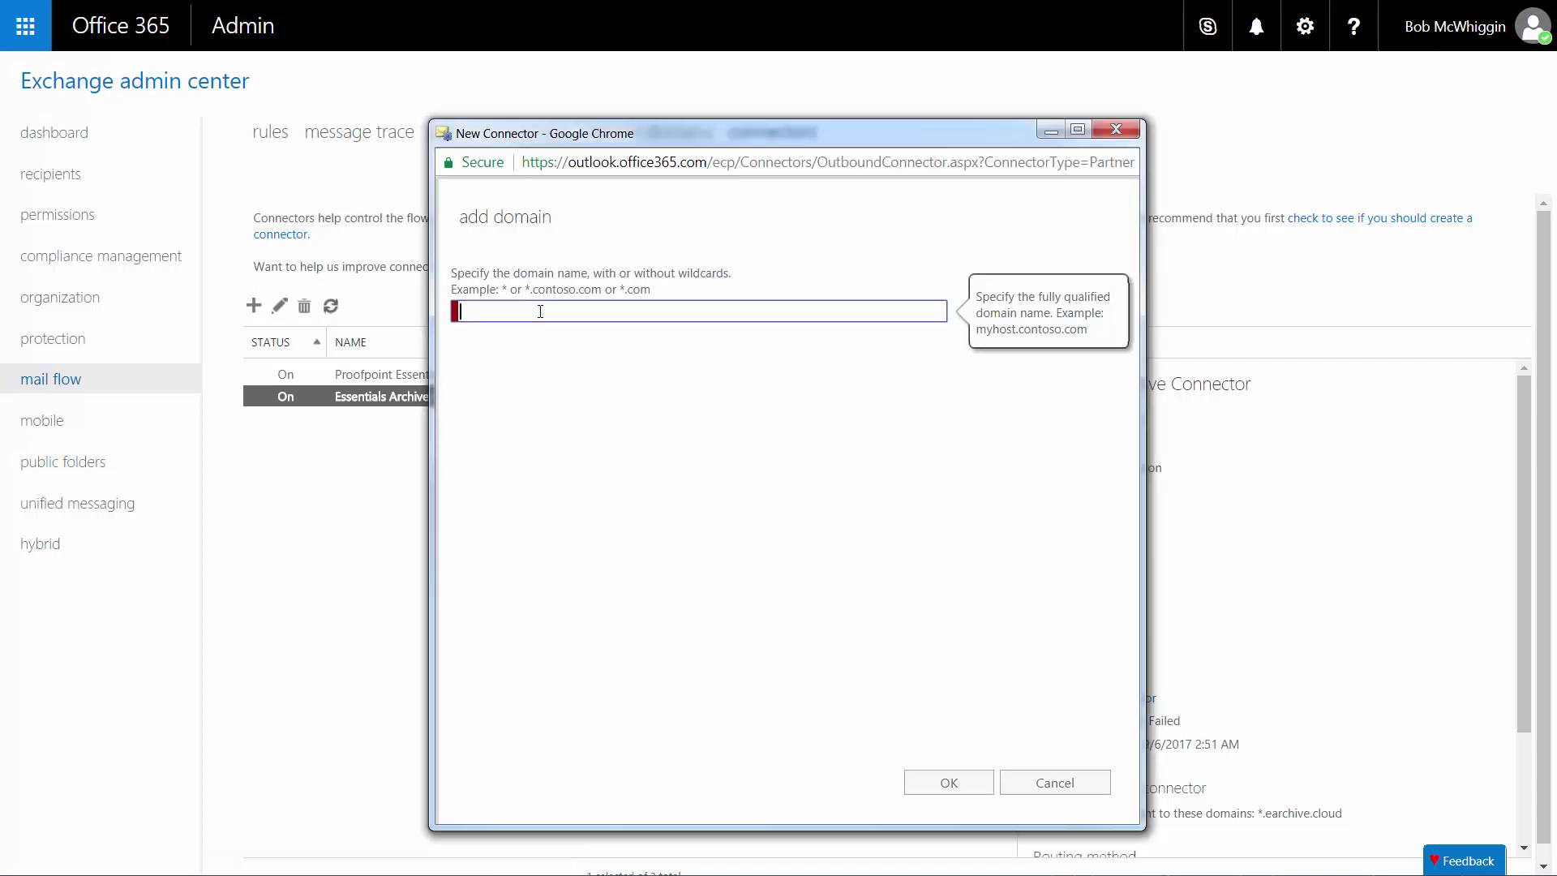
{"action": "type", "text": "*.earchive.cloud"}
{"action": "left_click", "coordinate": [920, 785]}
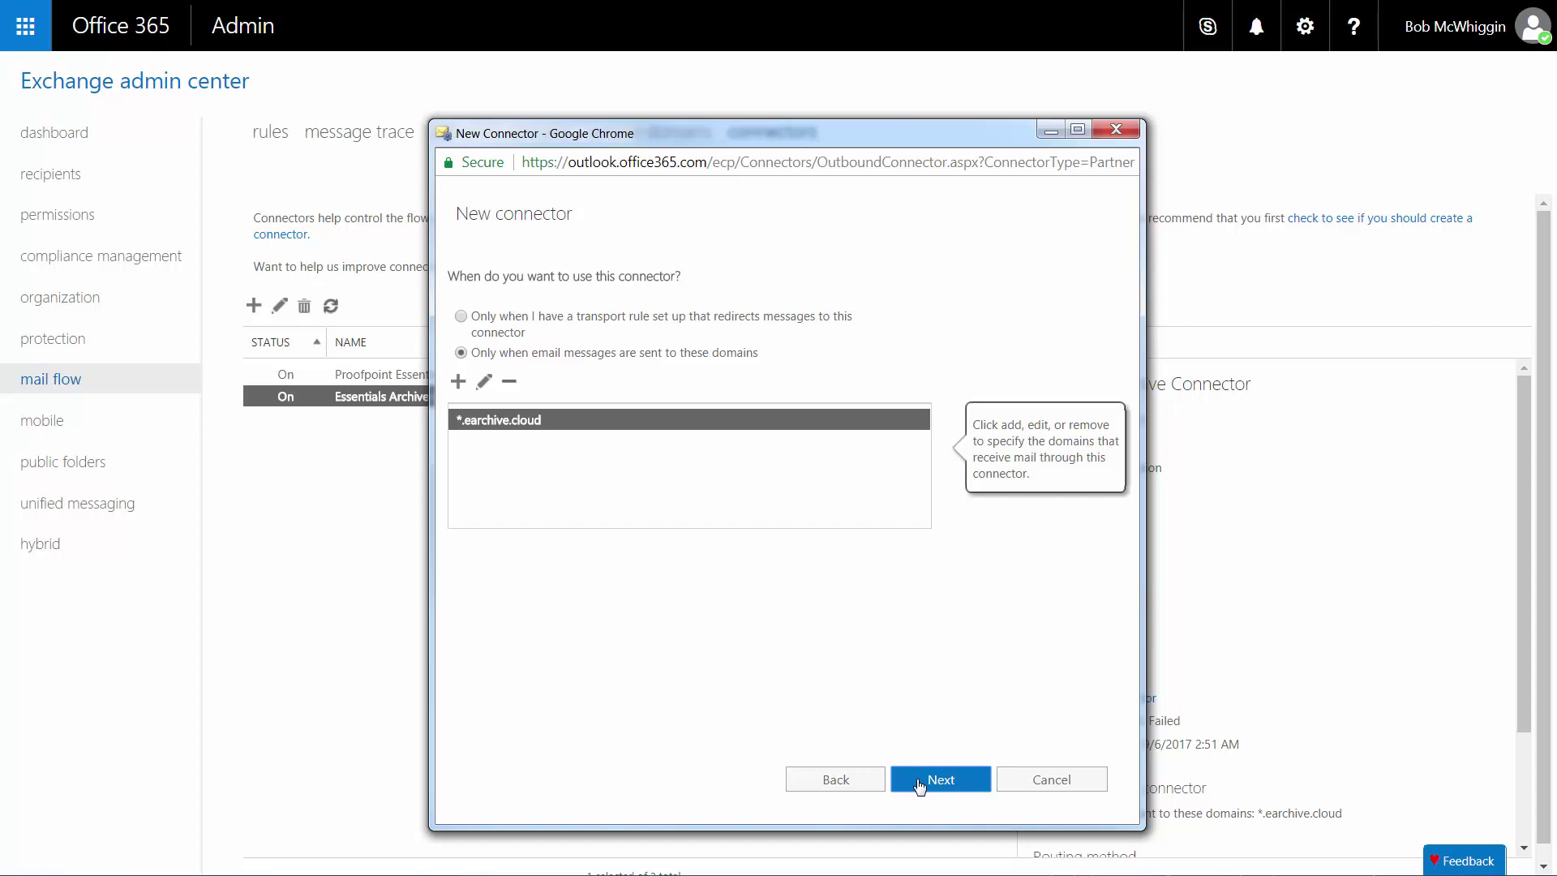
- Keep MX-record routing and the 'Always use TLS' trusted-CA certificate setting
{"action": "left_click", "coordinate": [919, 785]}
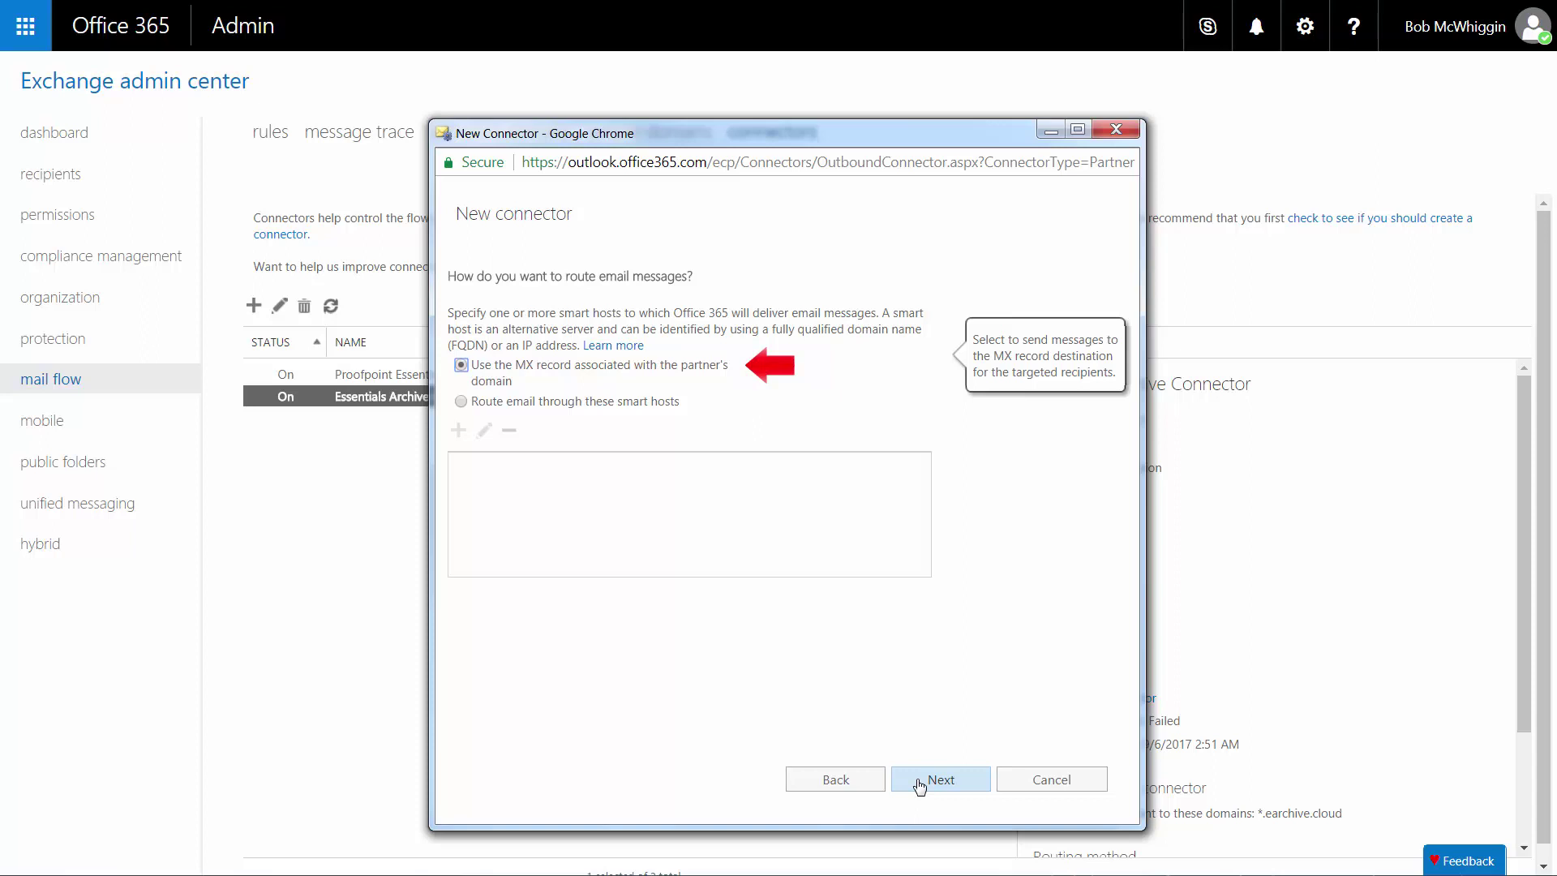
{"action": "left_click", "coordinate": [920, 785]}
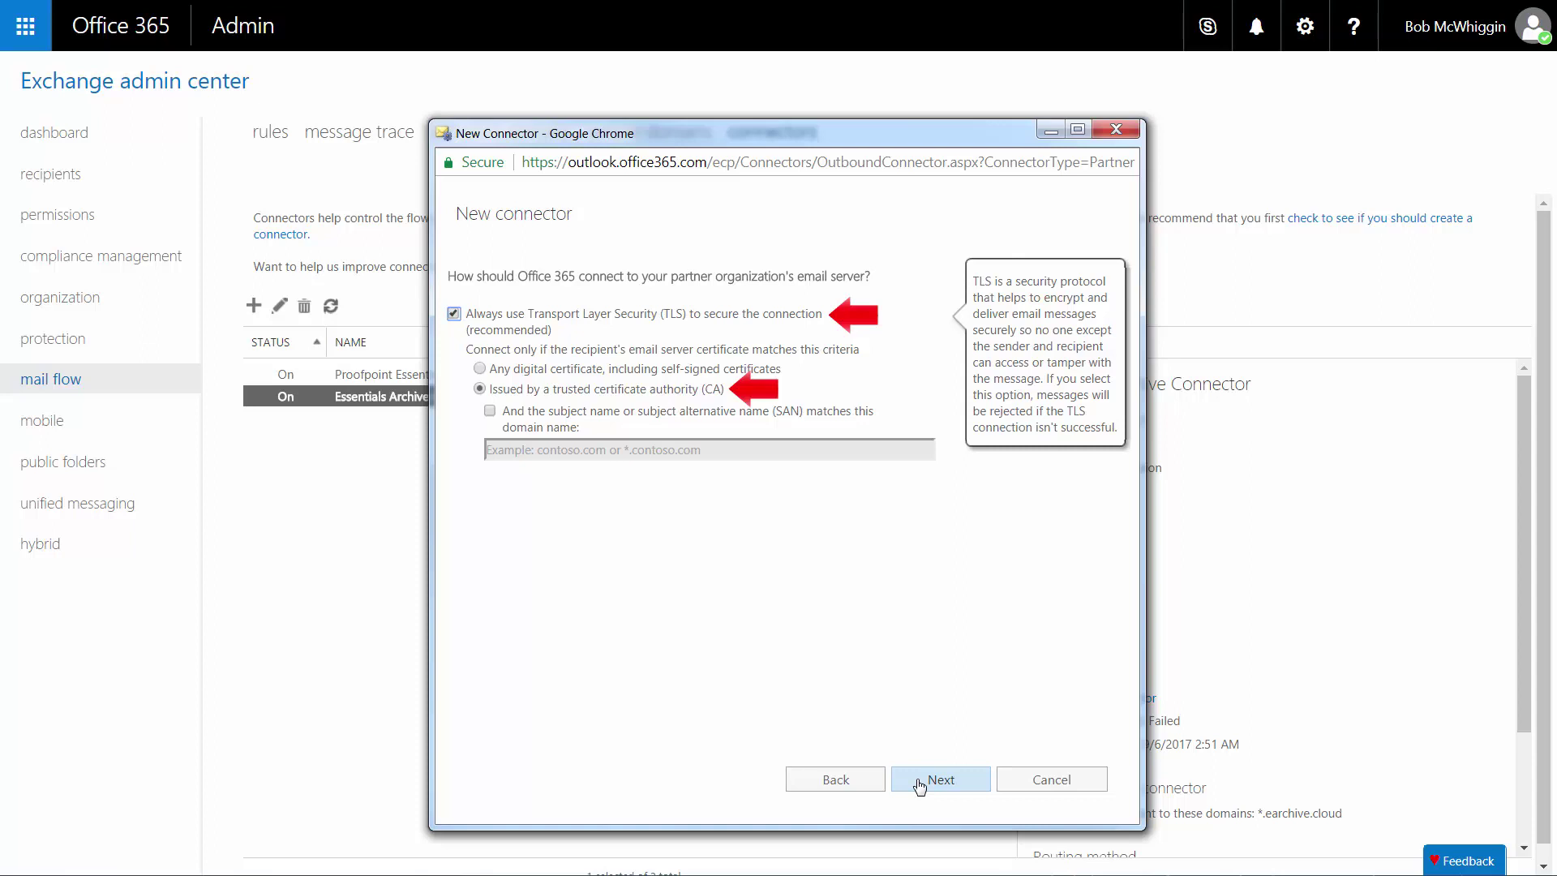
- Add a proofpoint.com test email address for validating the connector
{"action": "left_click", "coordinate": [919, 783]}
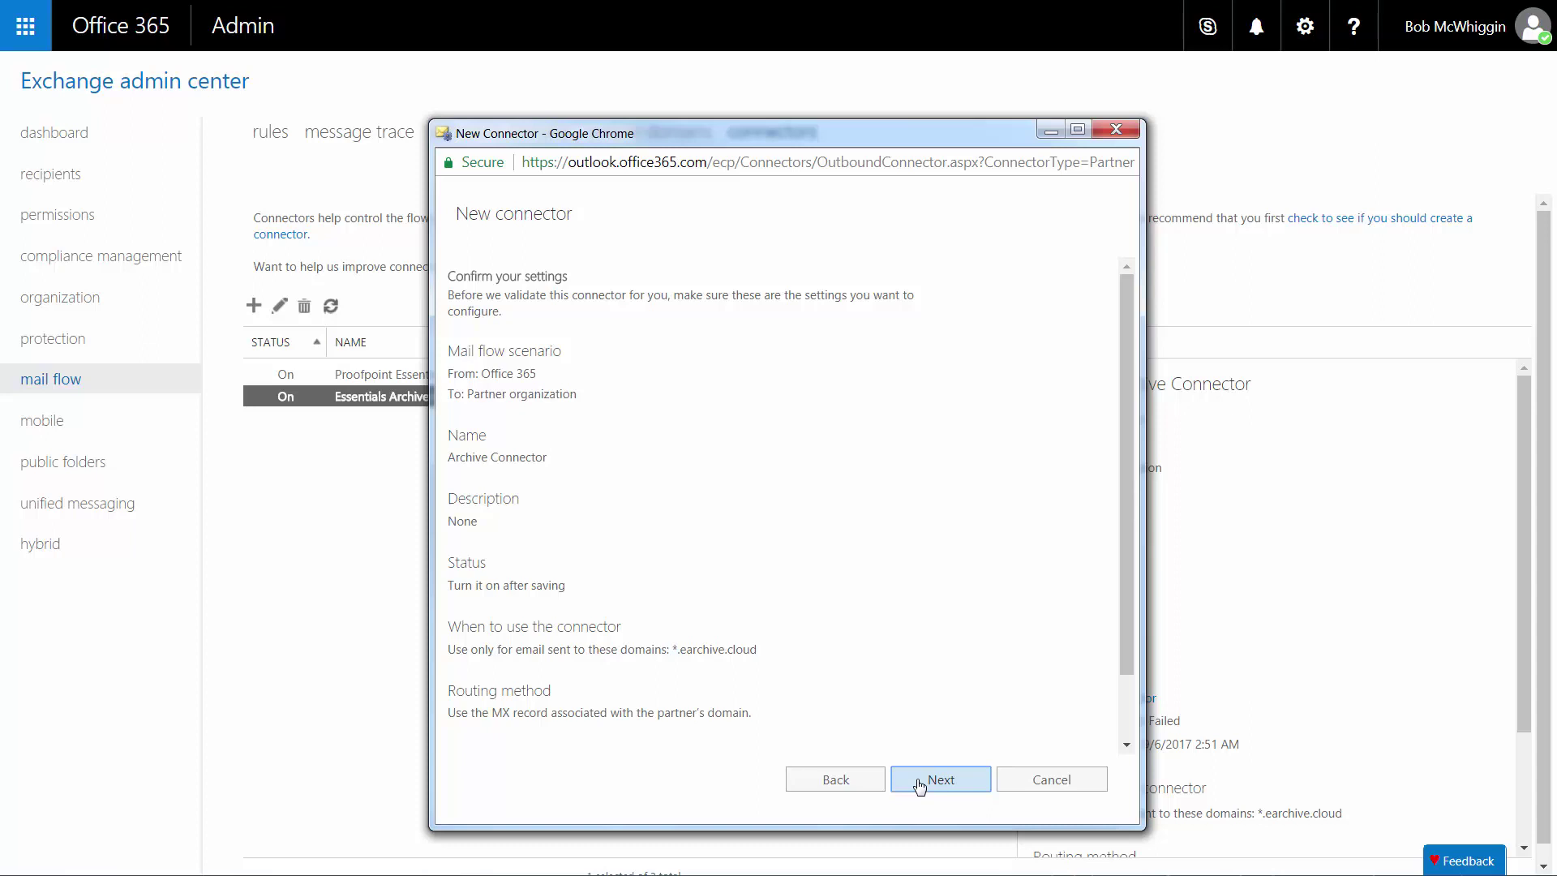
{"action": "left_click", "coordinate": [919, 784]}
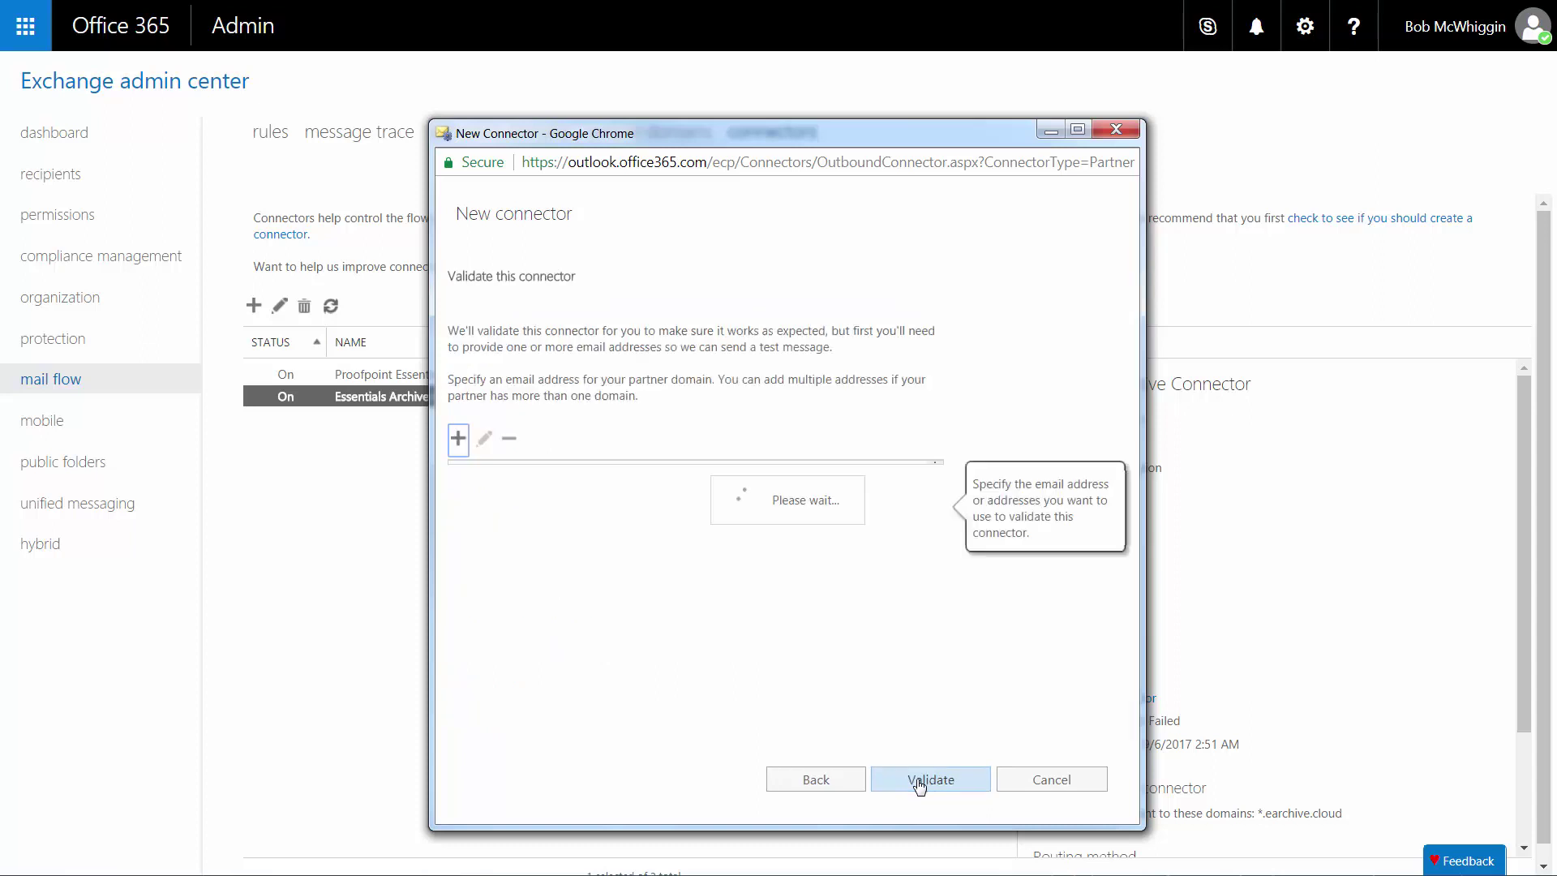
{"action": "left_click", "coordinate": [457, 451]}
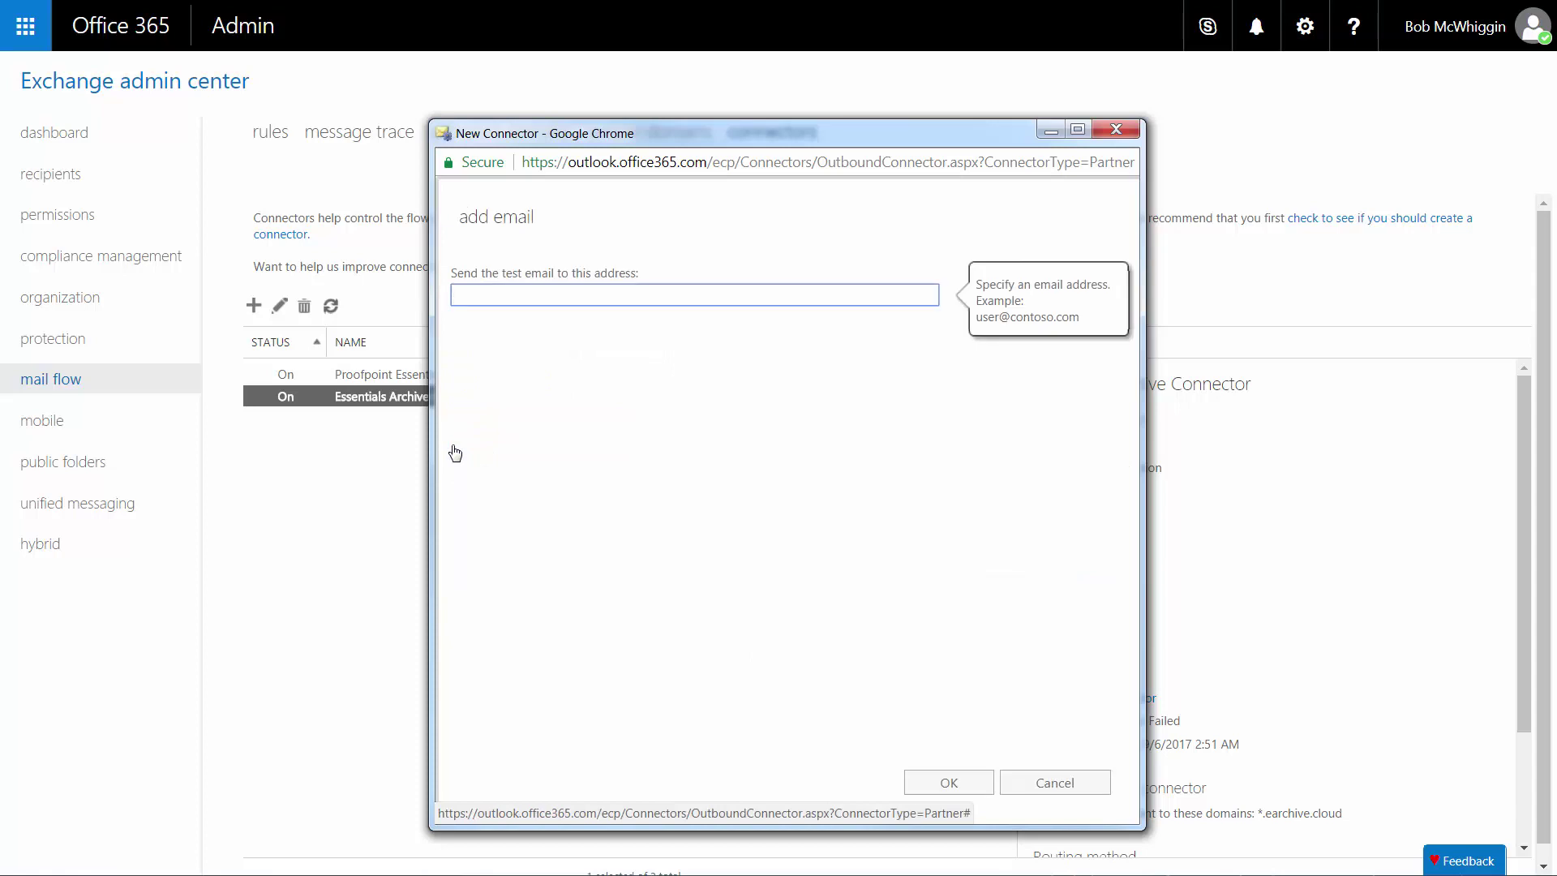
{"action": "key", "text": "alt+Tab"}
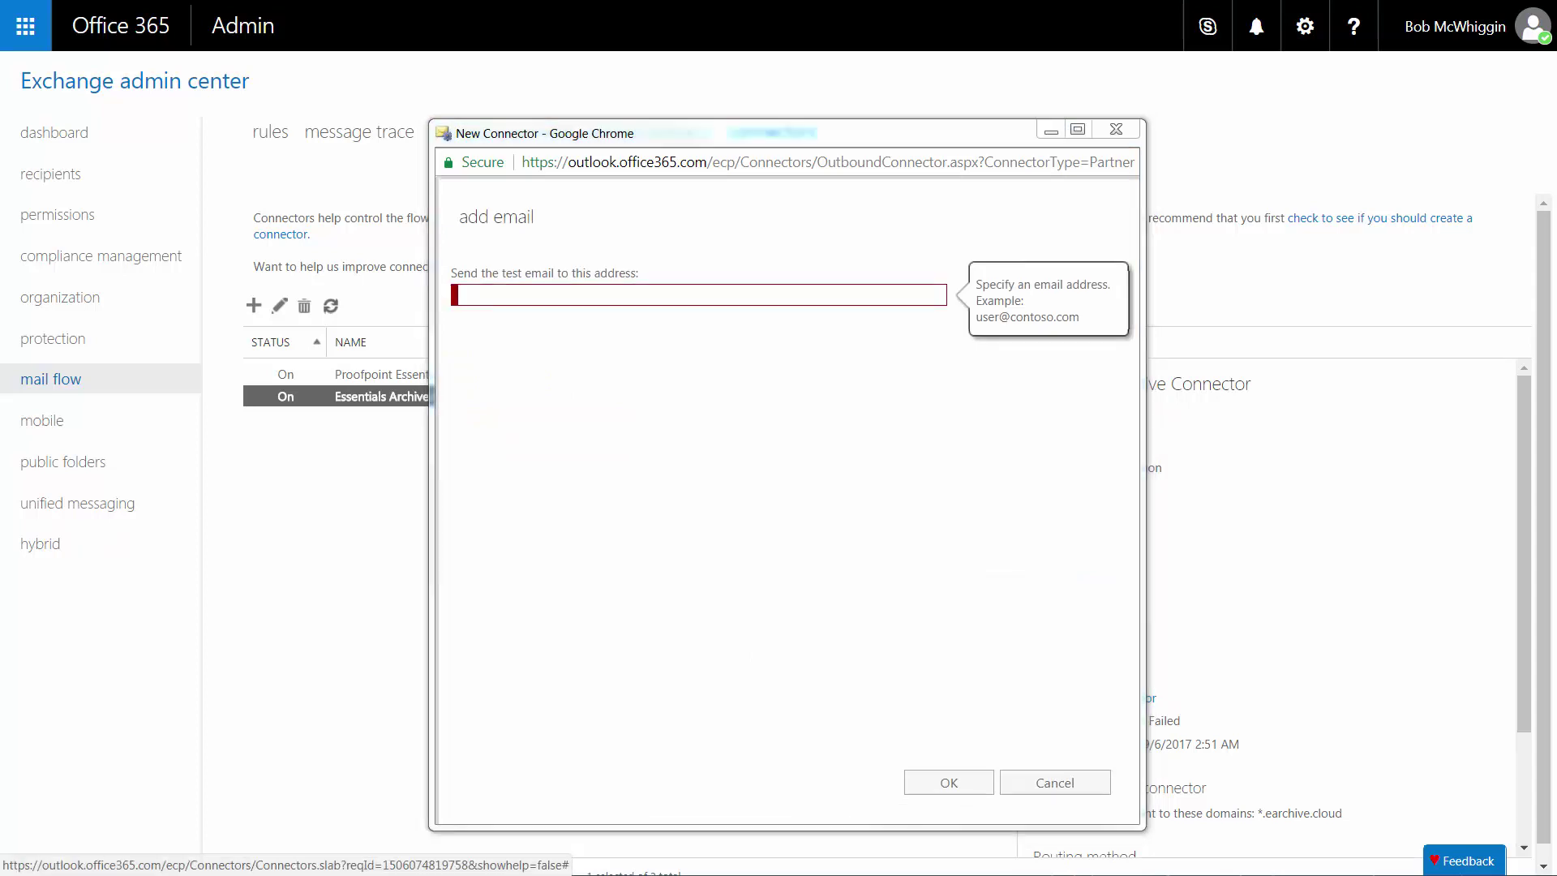
{"action": "left_click", "coordinate": [484, 302]}
{"action": "type", "text": "@proofpoint.com"}
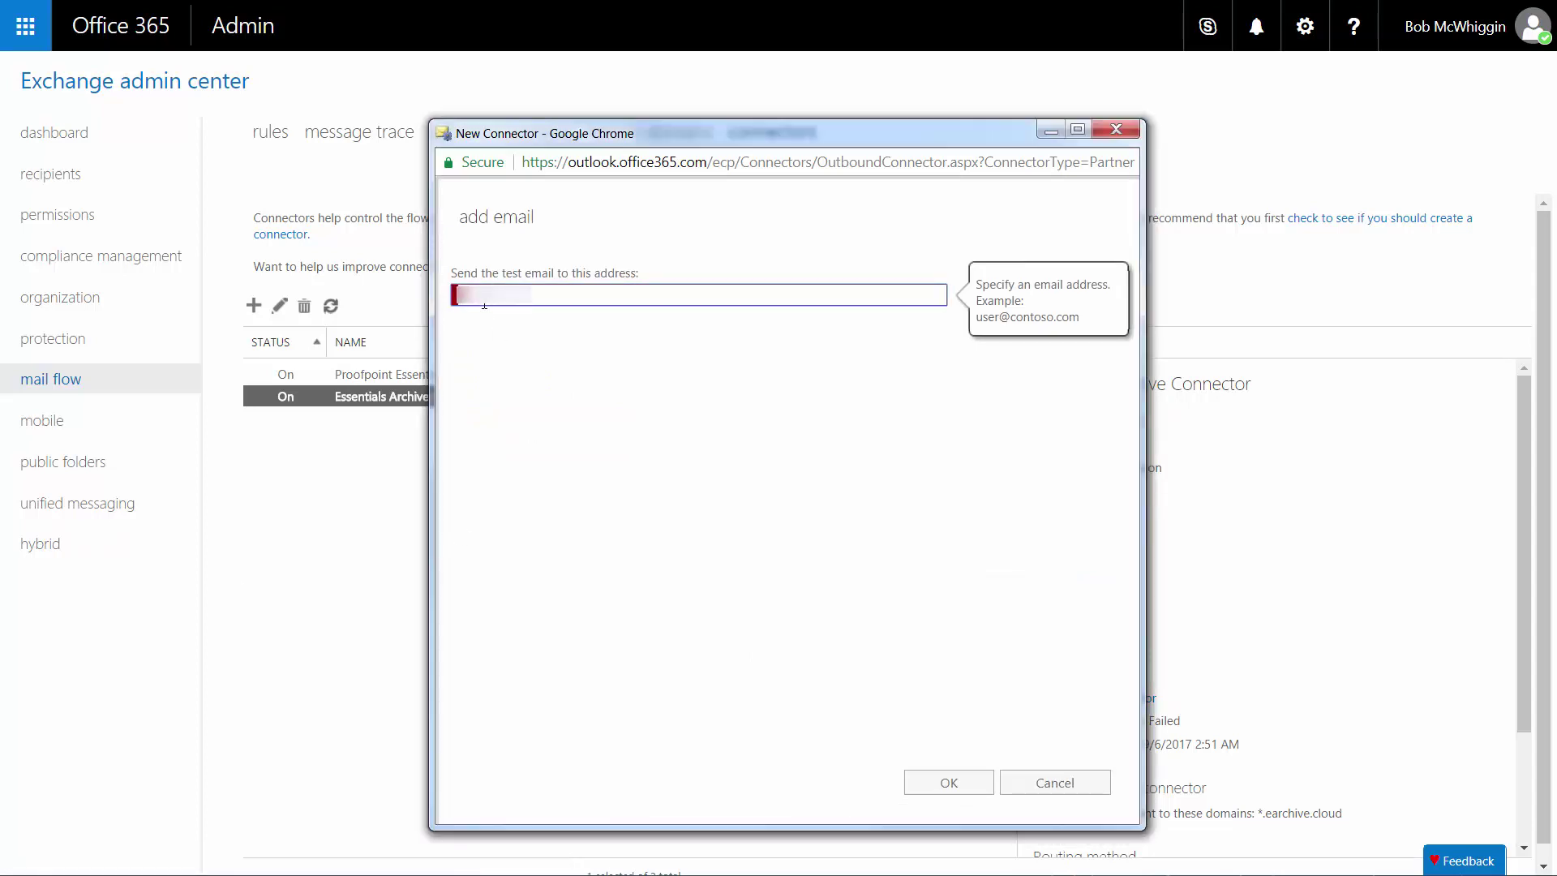
{"action": "left_click", "coordinate": [945, 784]}
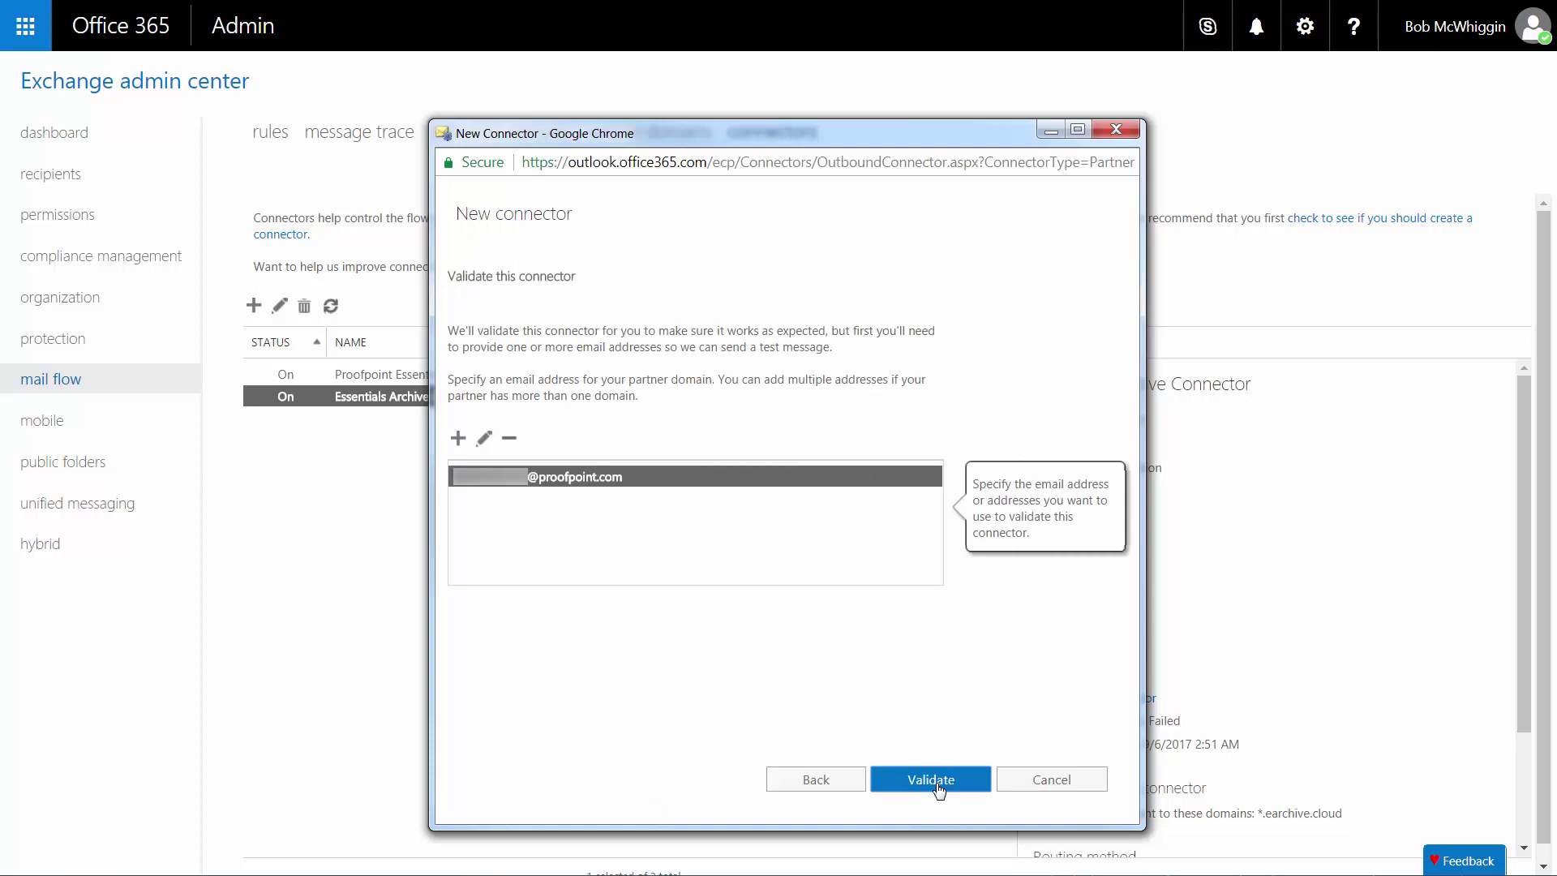
- Run validation, then save Archive Connector despite the failed validation
{"action": "left_click", "coordinate": [934, 781]}
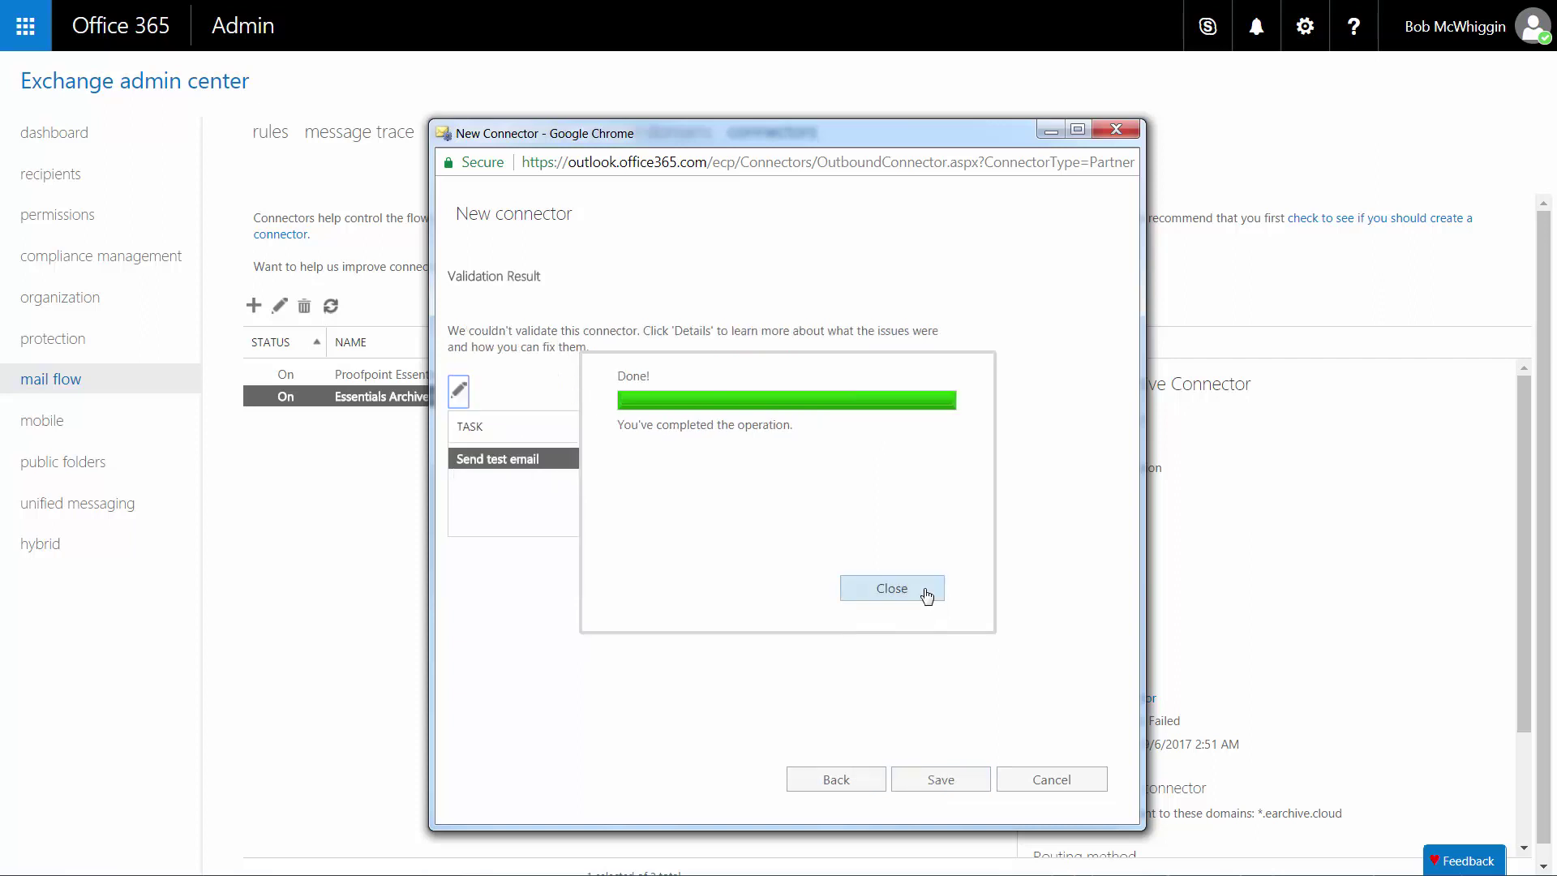
{"action": "left_click", "coordinate": [927, 596]}
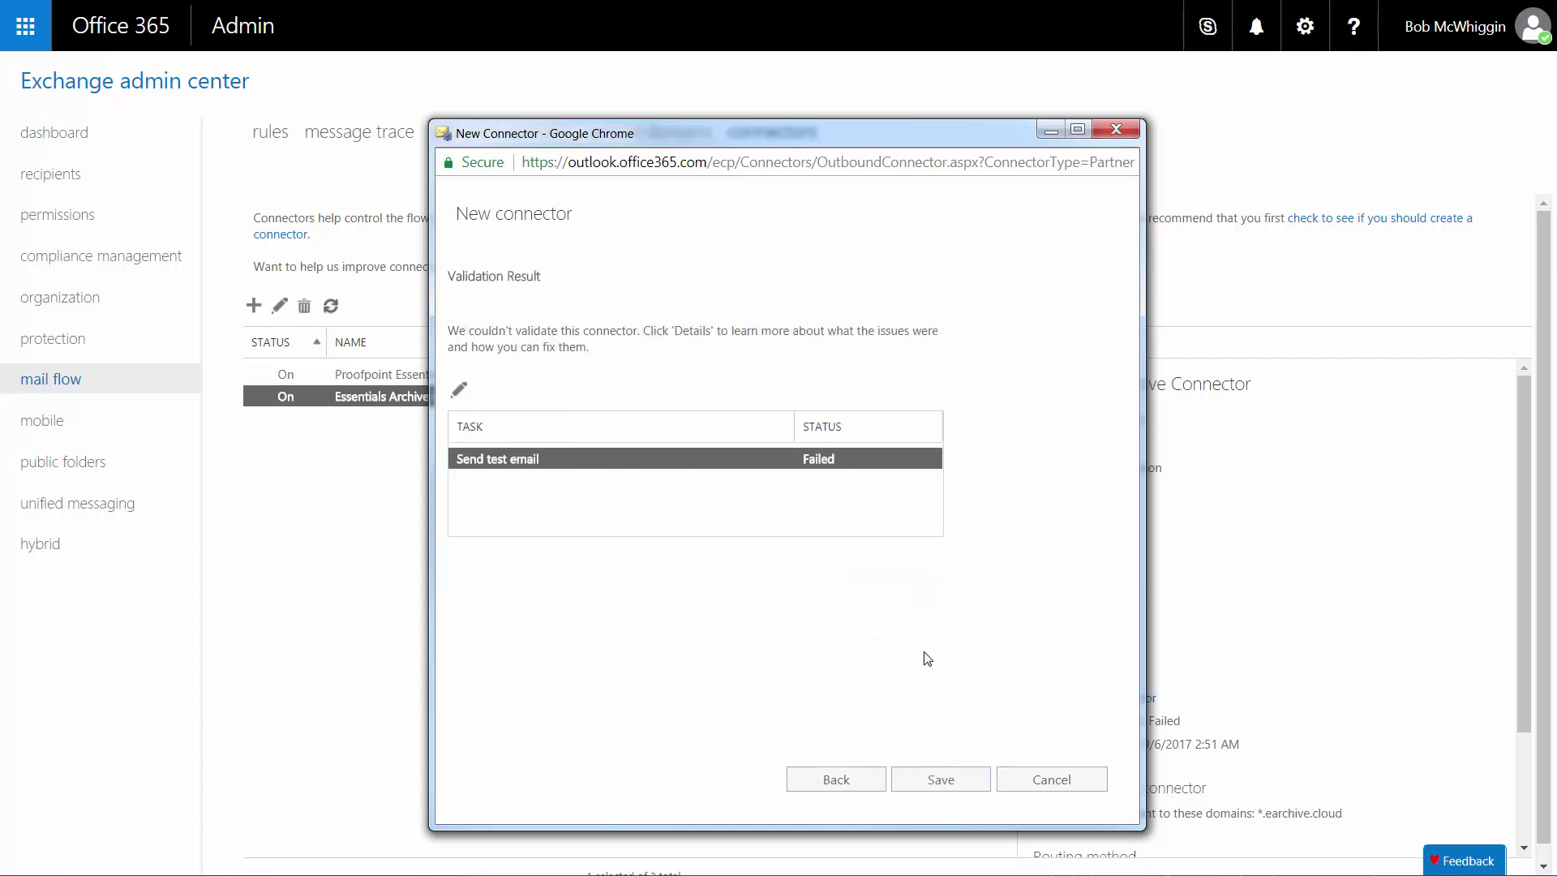
{"action": "left_click", "coordinate": [930, 781]}
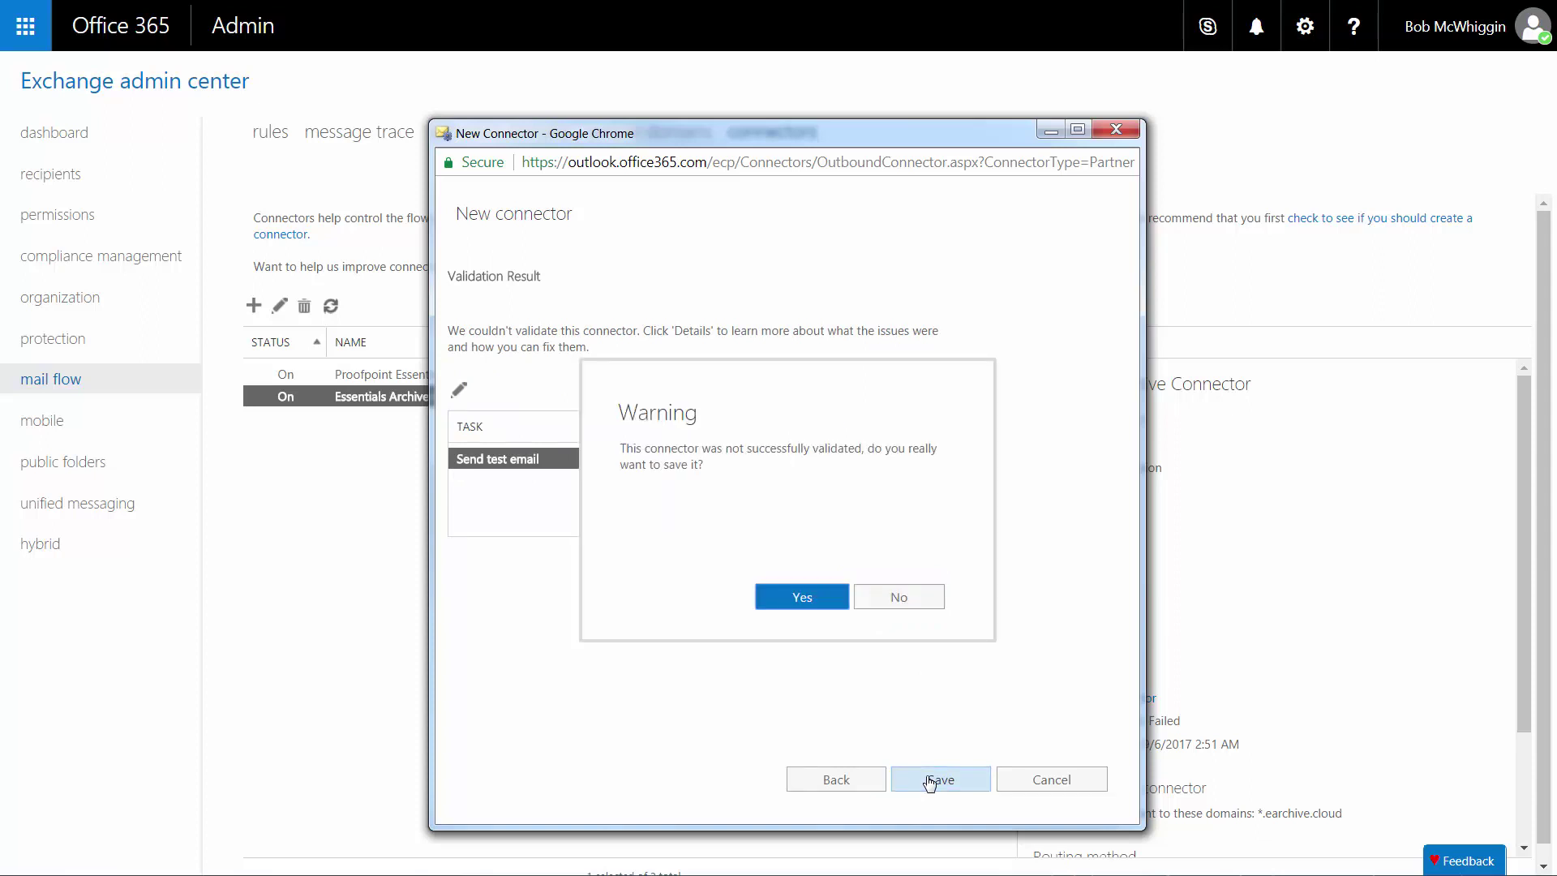
{"action": "left_click", "coordinate": [802, 597]}
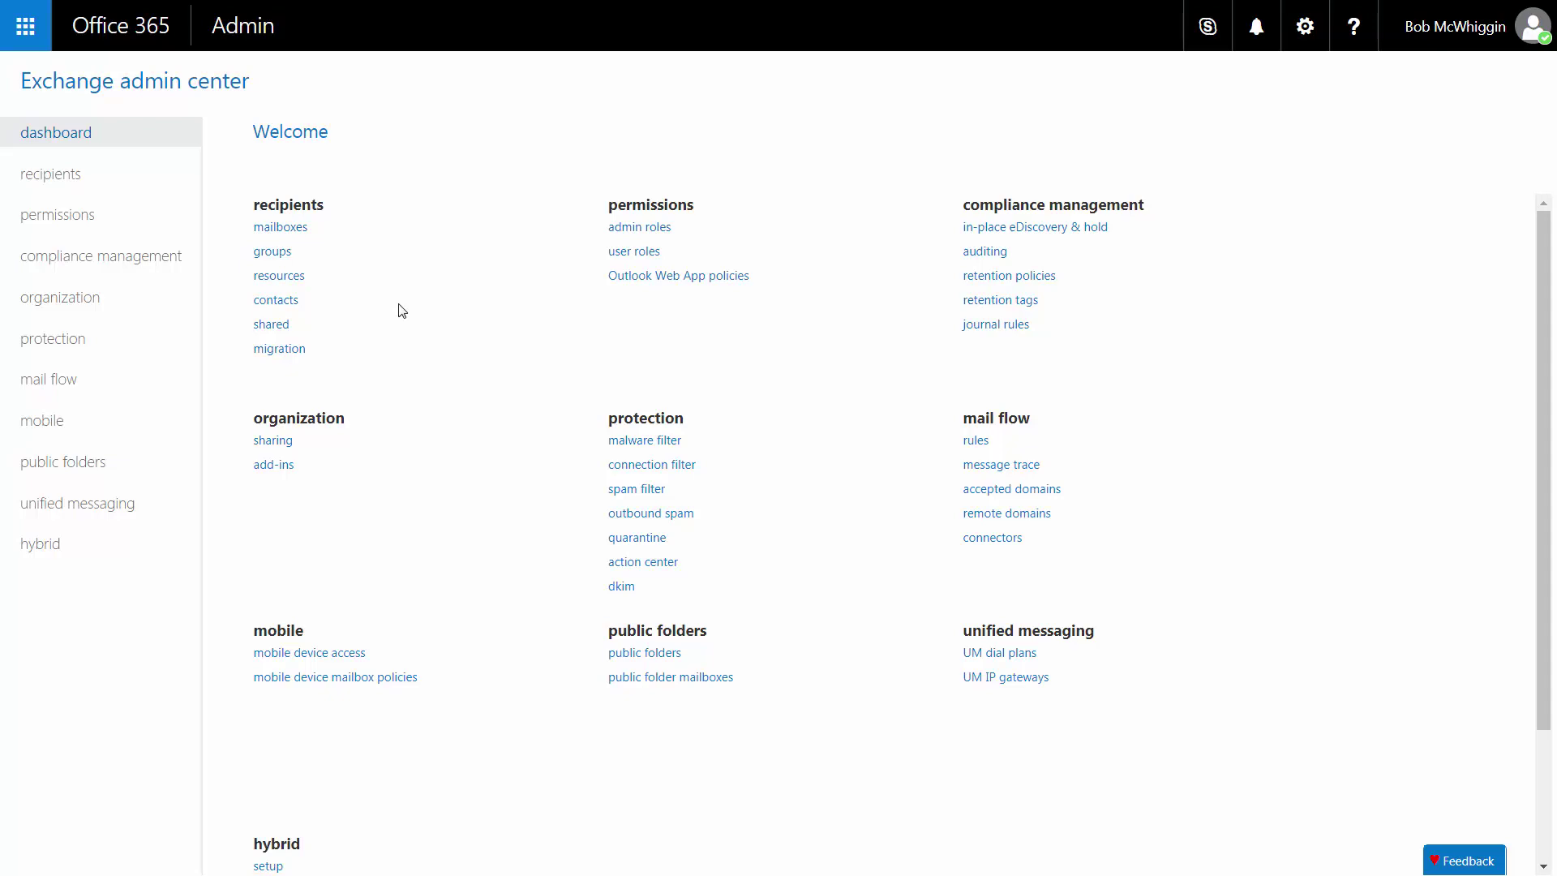
- Go to Compliance management > Journal rules
{"action": "left_click", "coordinate": [127, 258]}
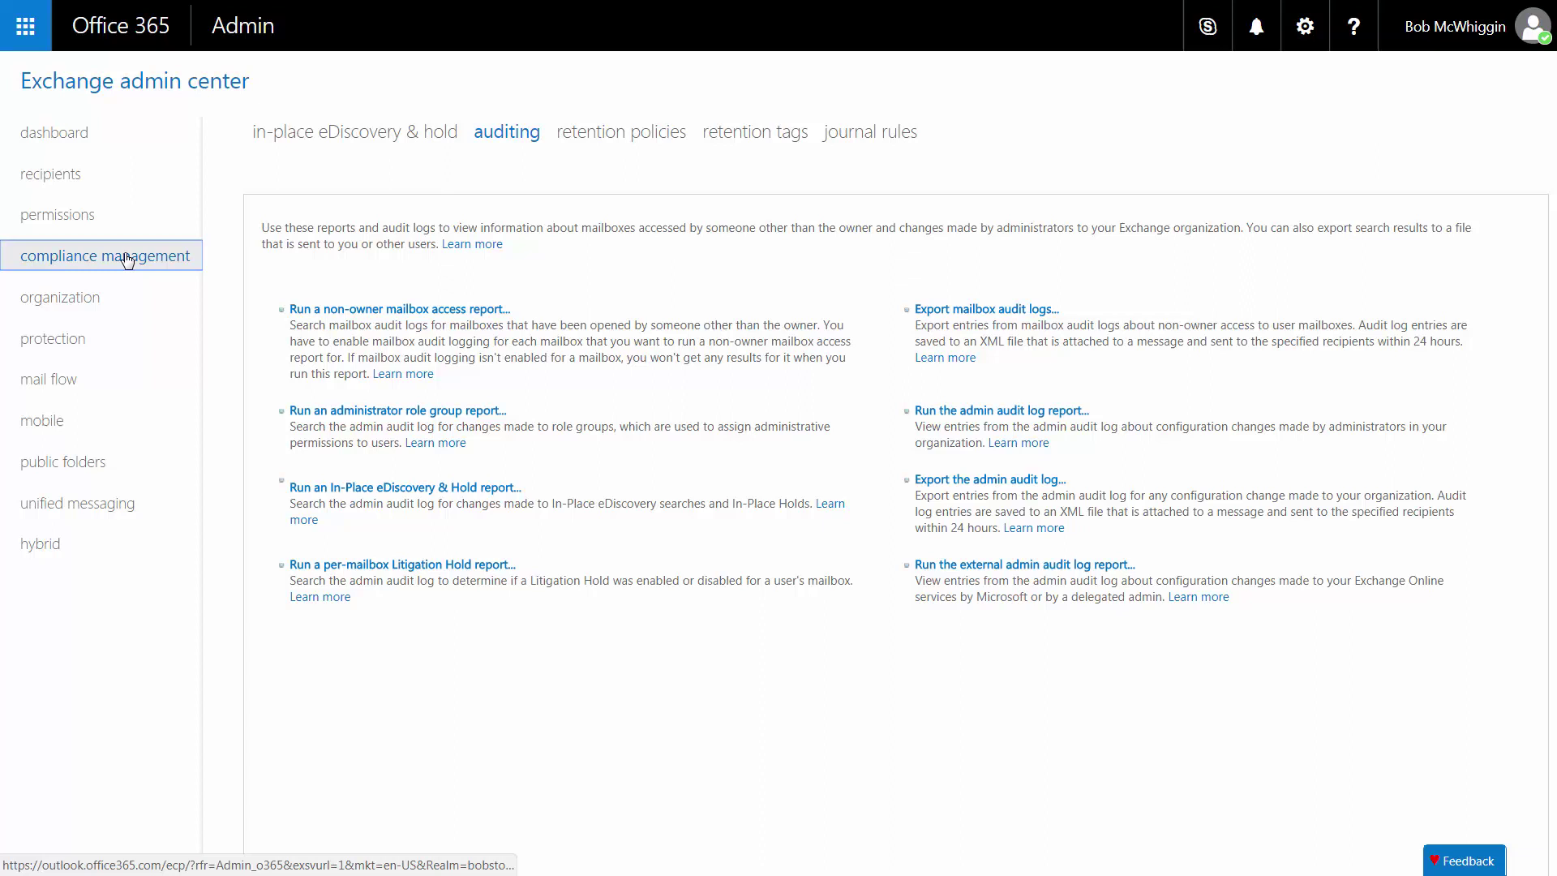
{"action": "left_click", "coordinate": [858, 138]}
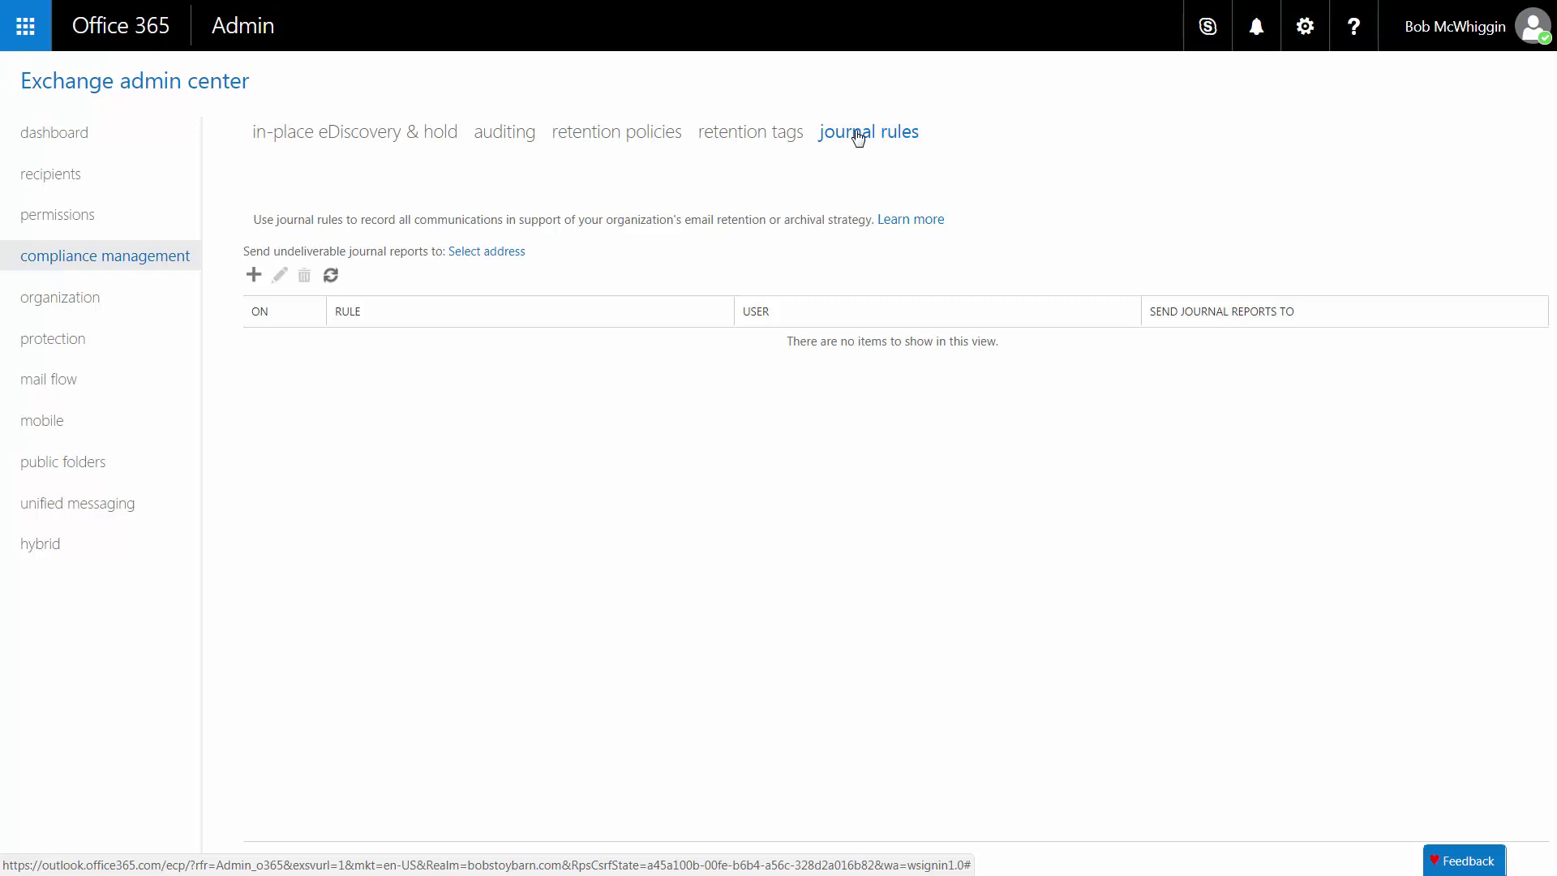
- Choose the Archive User mailbox for undeliverable journal reports, save, and accept both warnings
{"action": "left_click", "coordinate": [496, 252]}
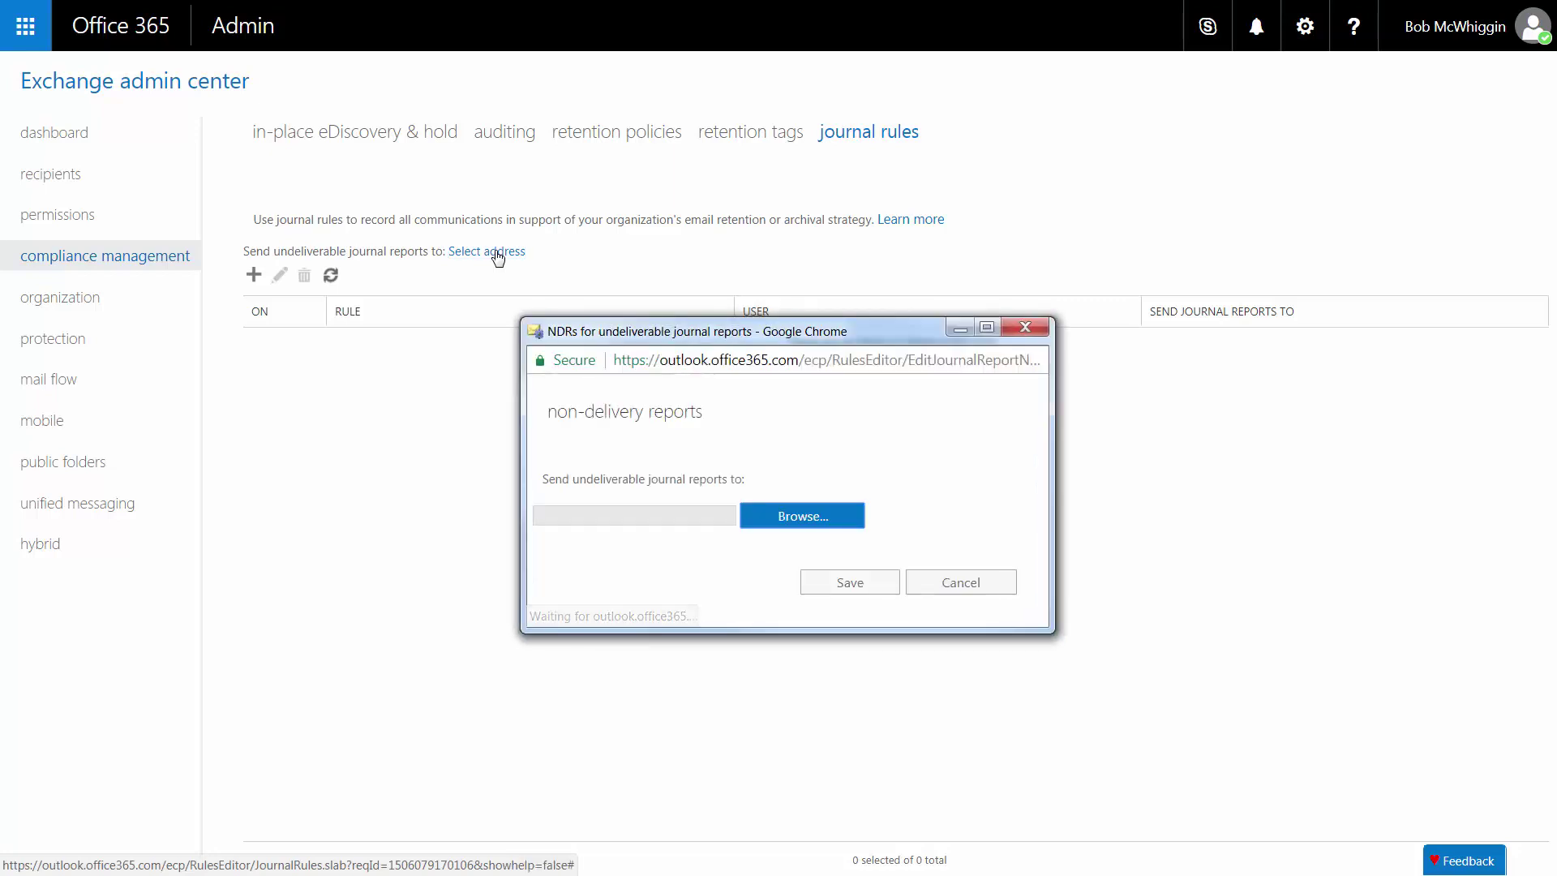
{"action": "left_click", "coordinate": [753, 516]}
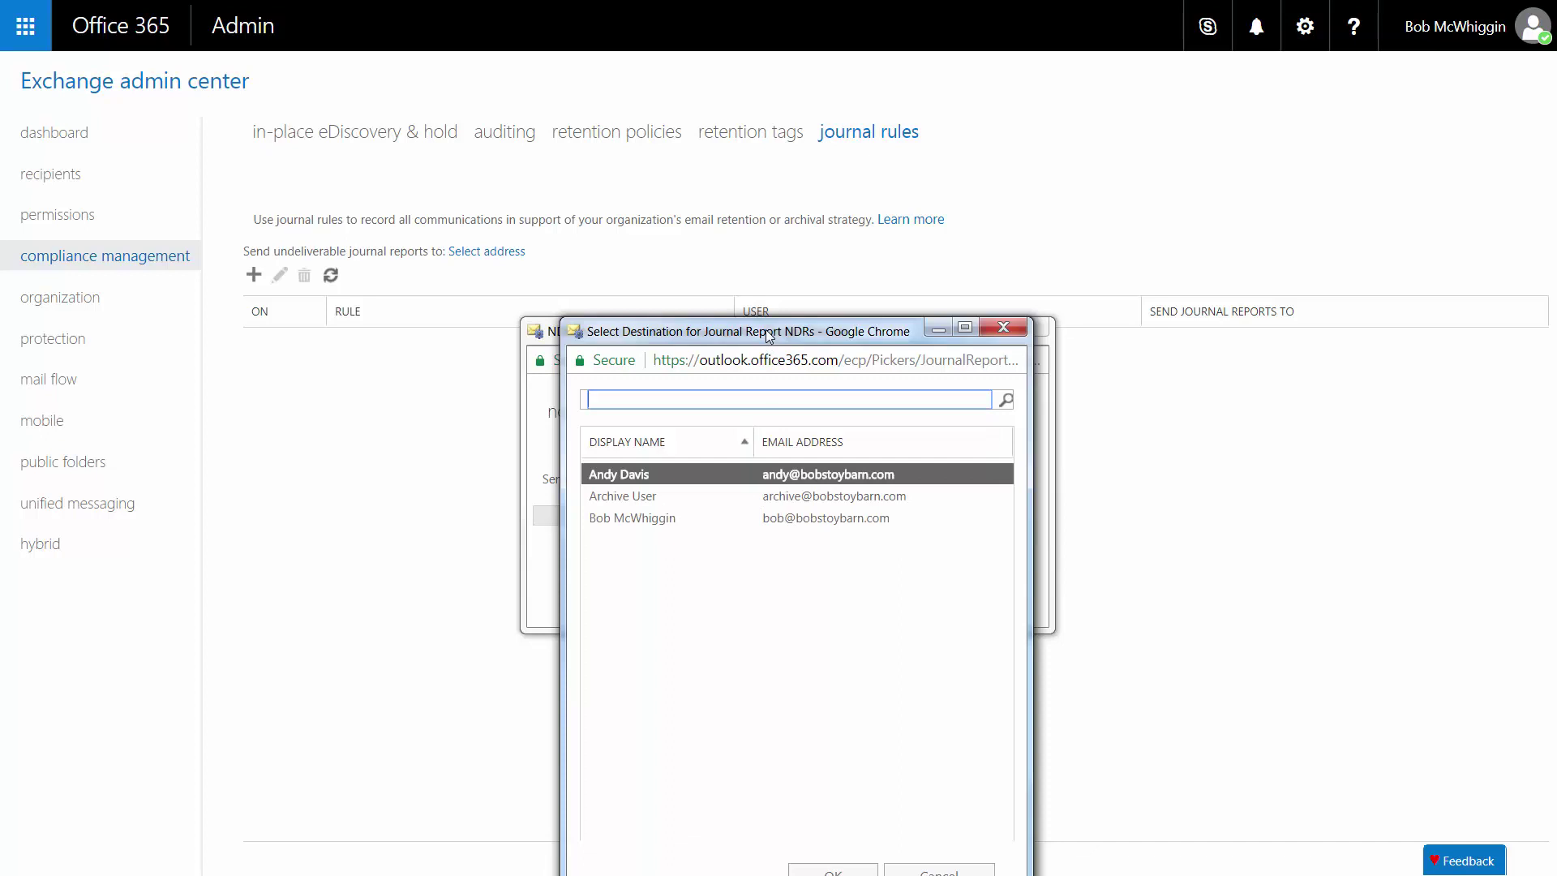
{"action": "left_click", "coordinate": [766, 351]}
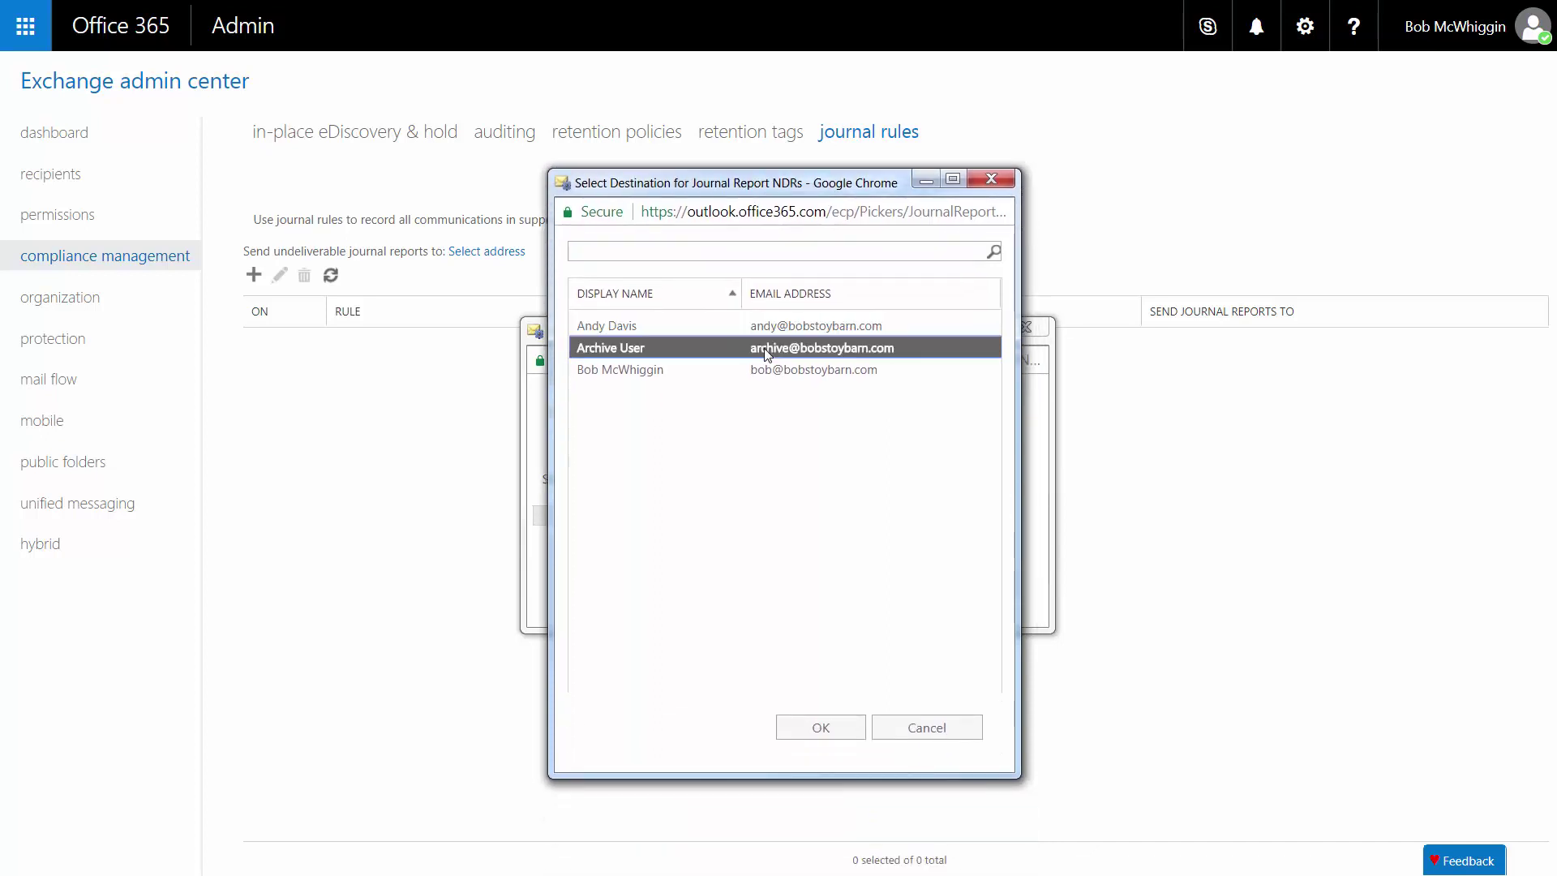
{"action": "left_click", "coordinate": [797, 733]}
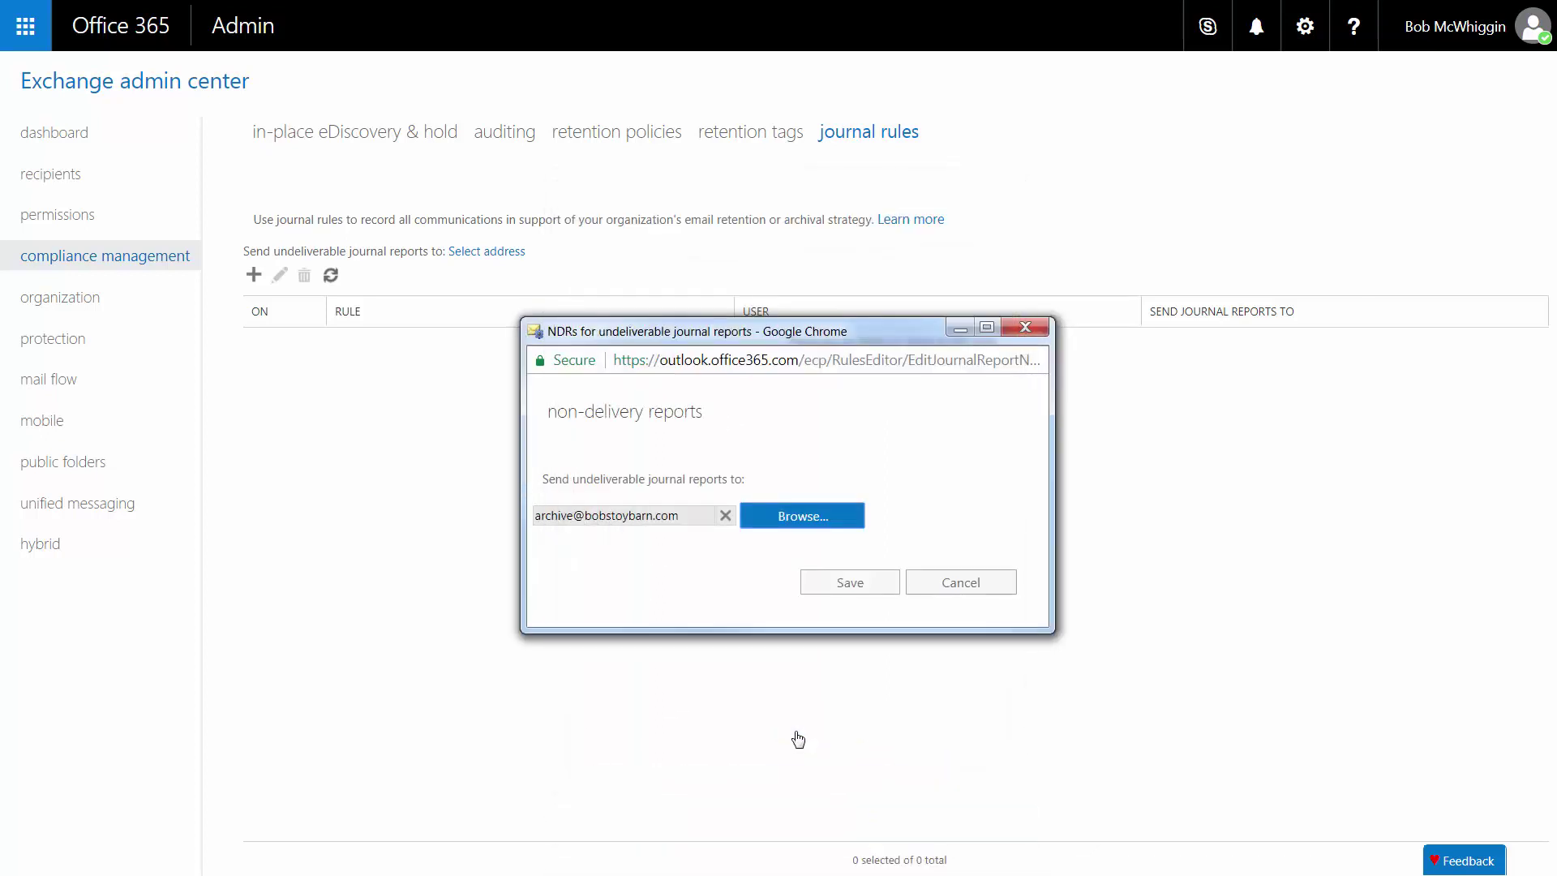
{"action": "left_click", "coordinate": [850, 584]}
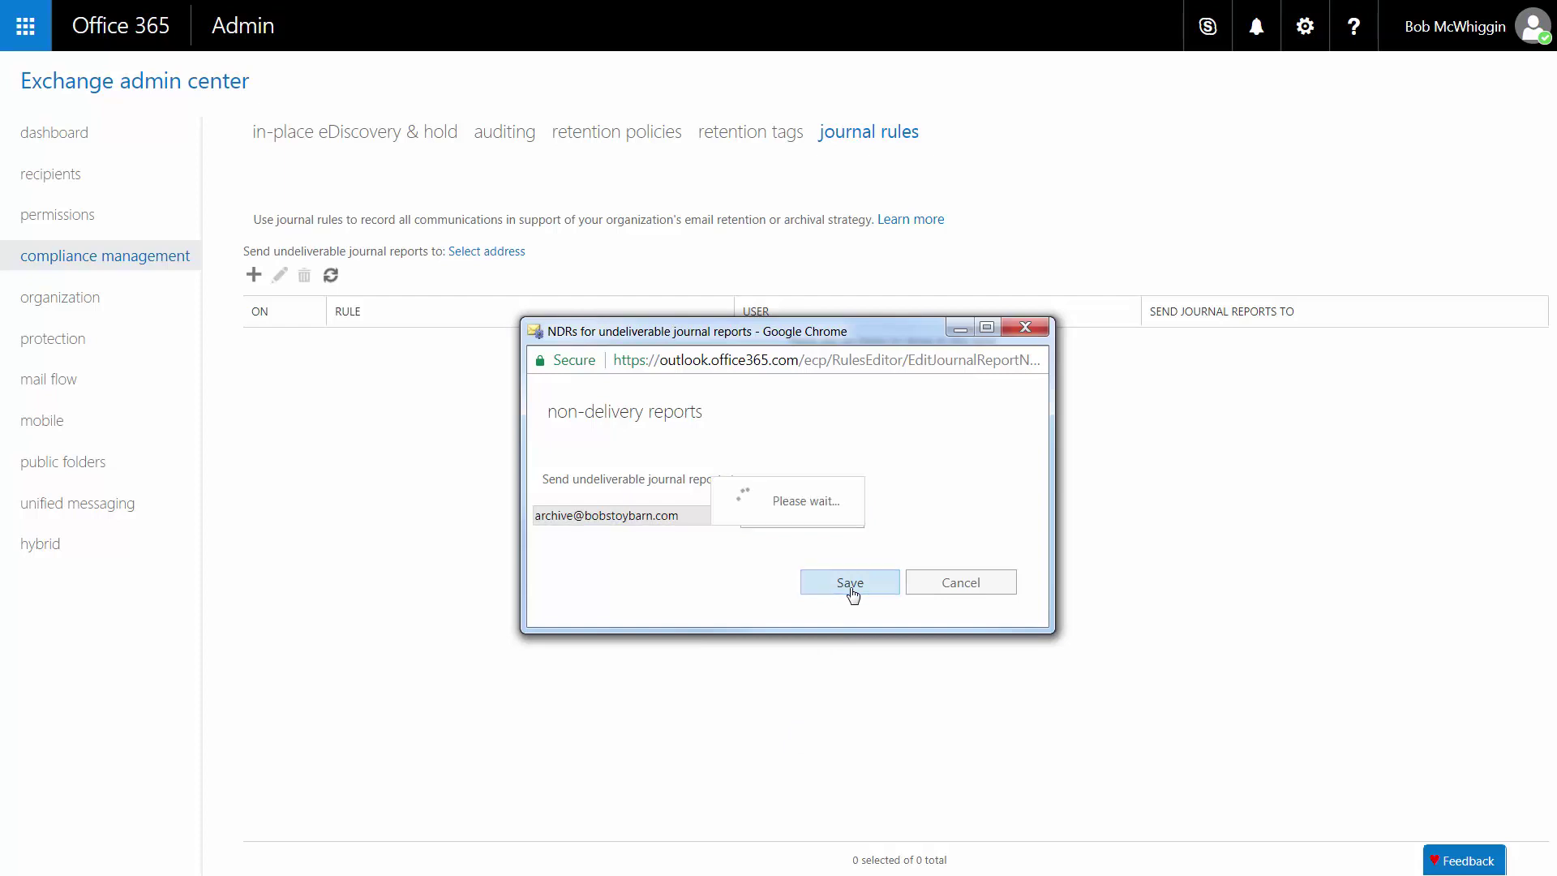
{"action": "left_click", "coordinate": [893, 596]}
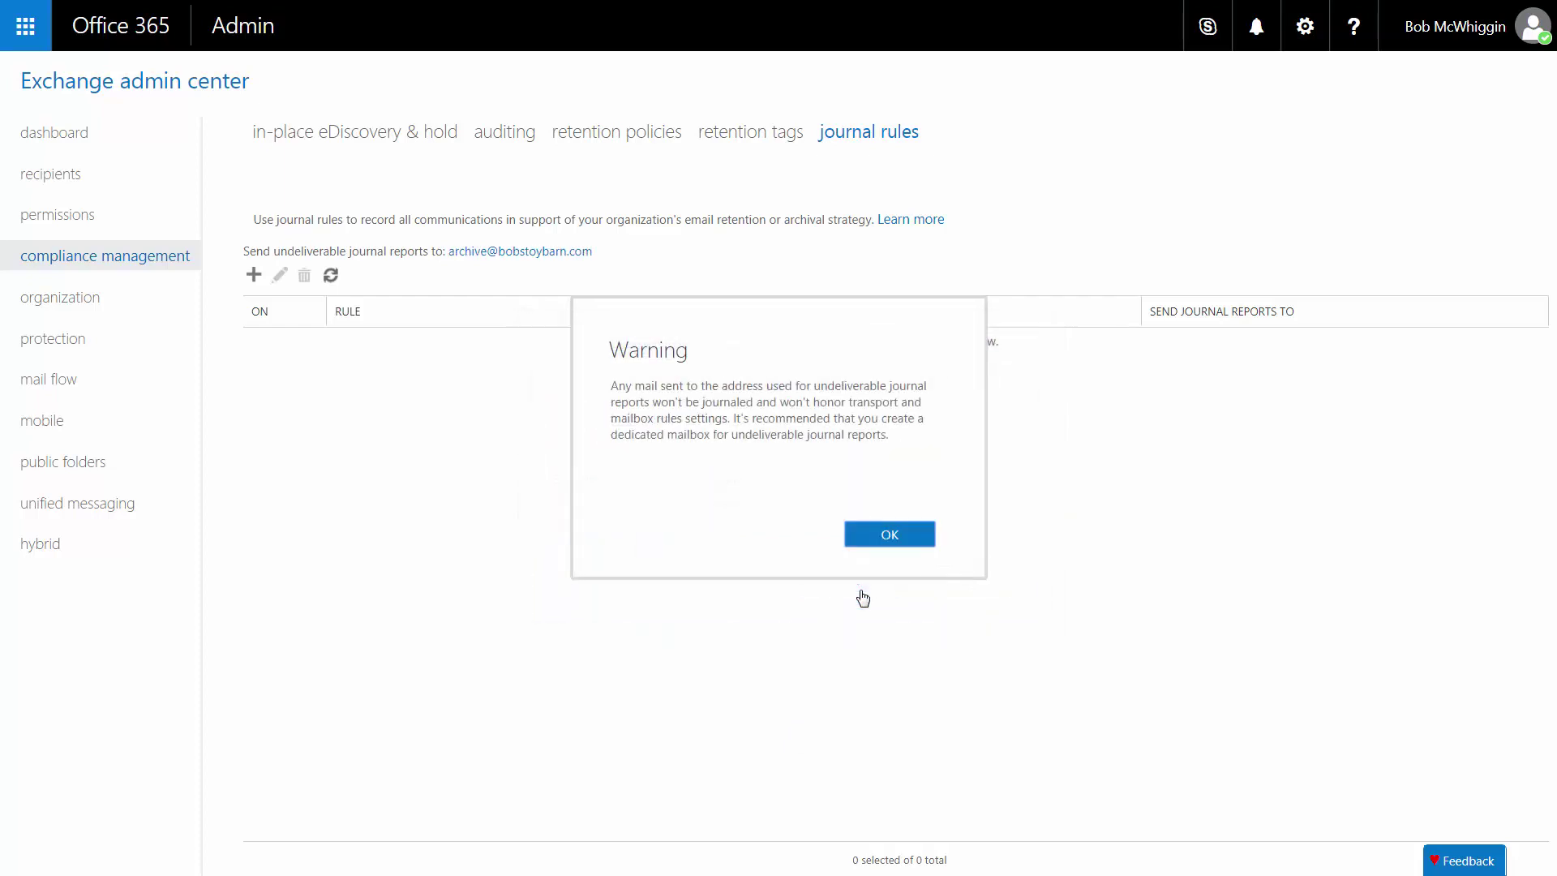
{"action": "left_click", "coordinate": [873, 538]}
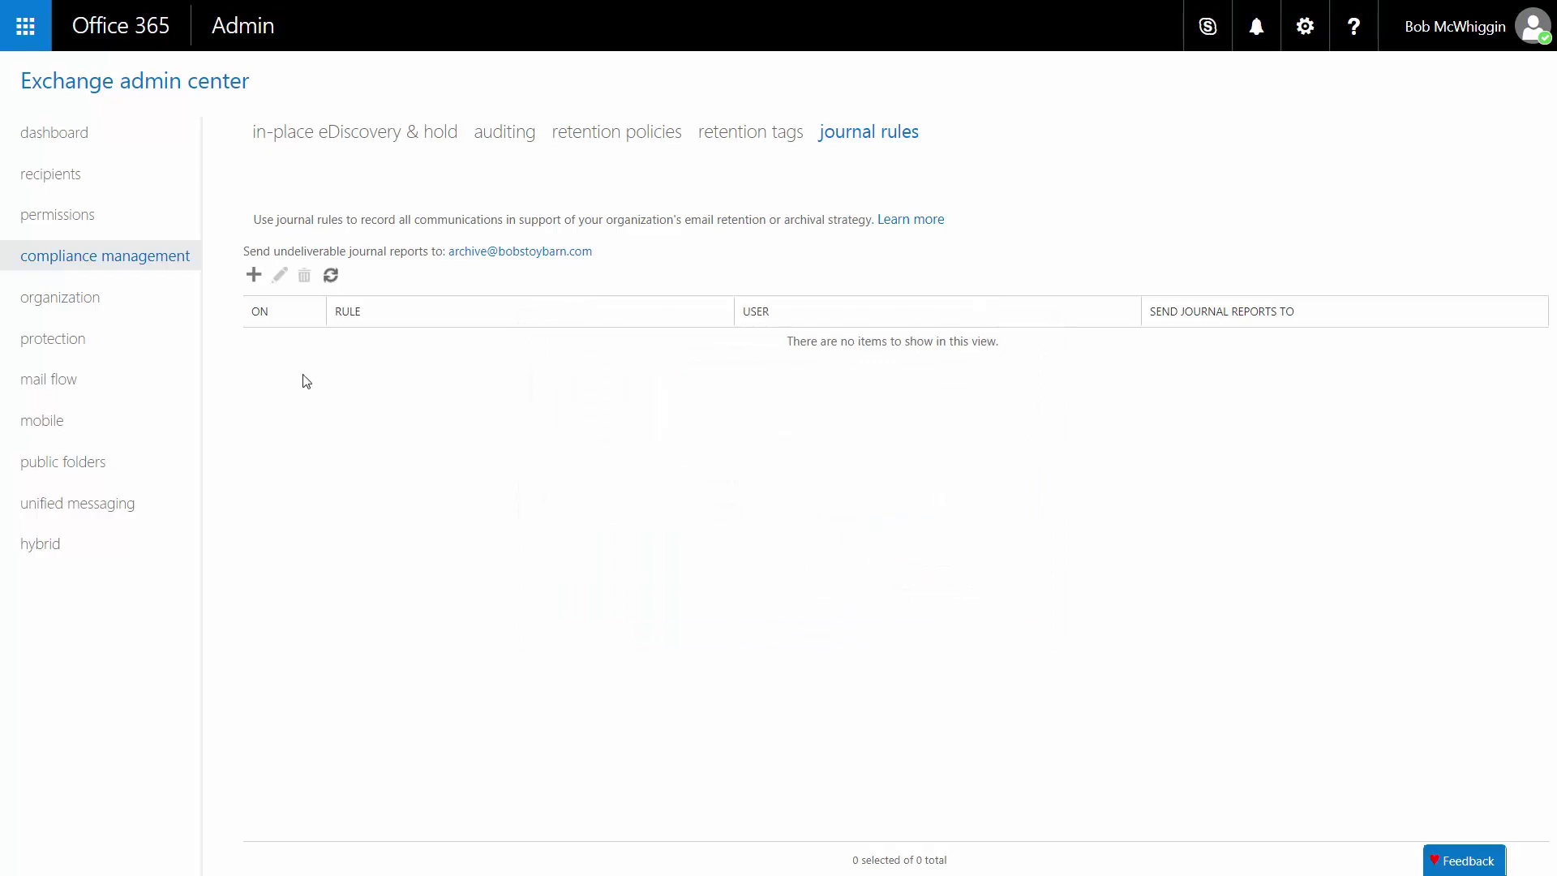
- Start a new journal rule to the us.earchive.cloud address, named 'Archive Journal Rule'
{"action": "left_click", "coordinate": [254, 275]}
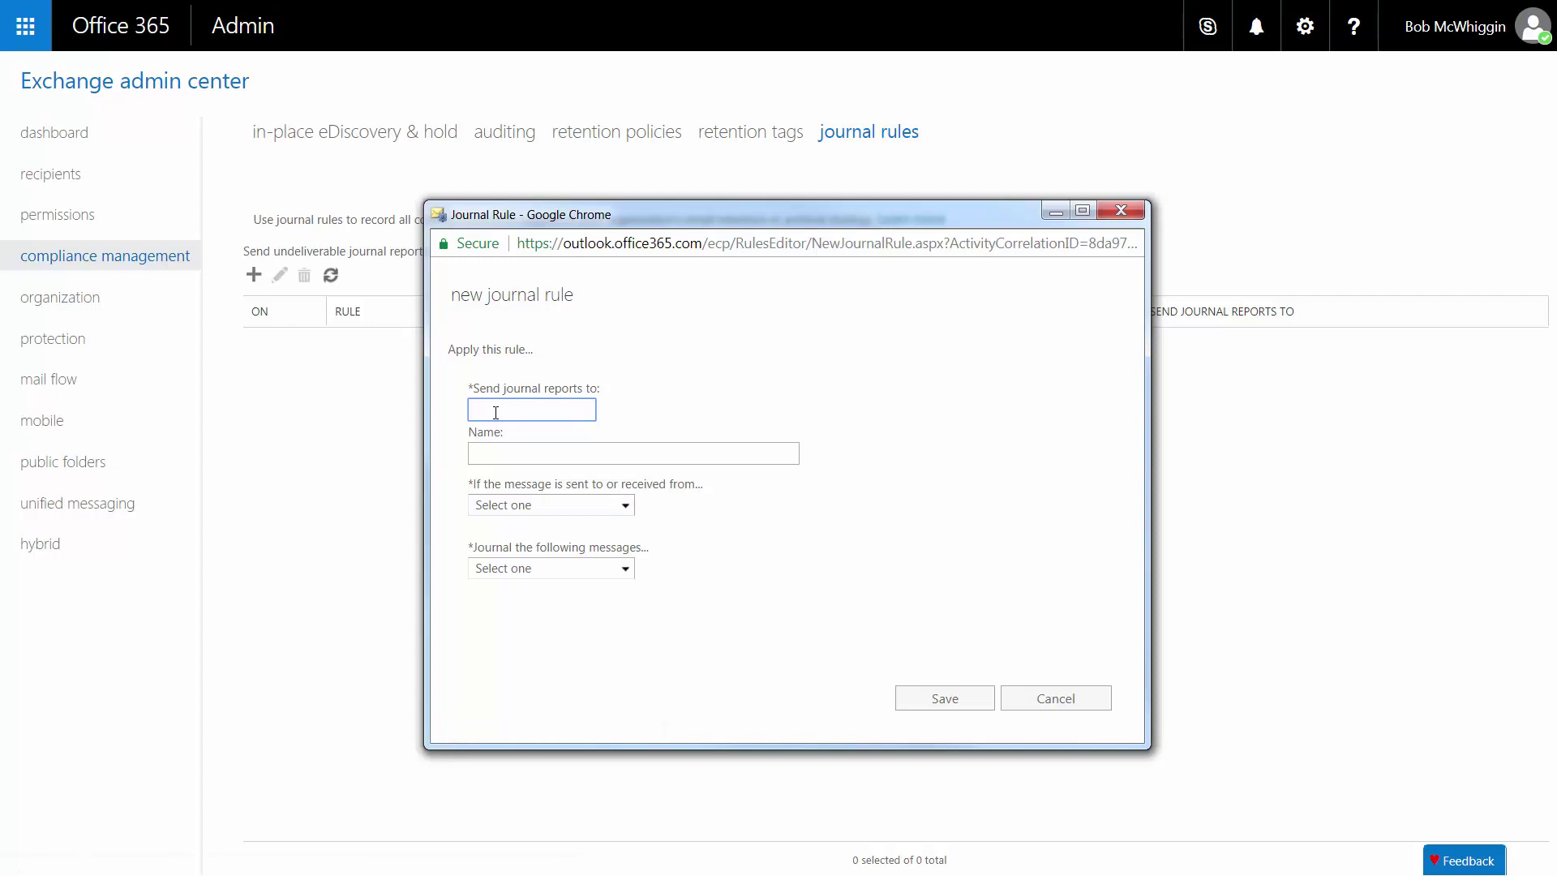
{"action": "type", "text": "4"}
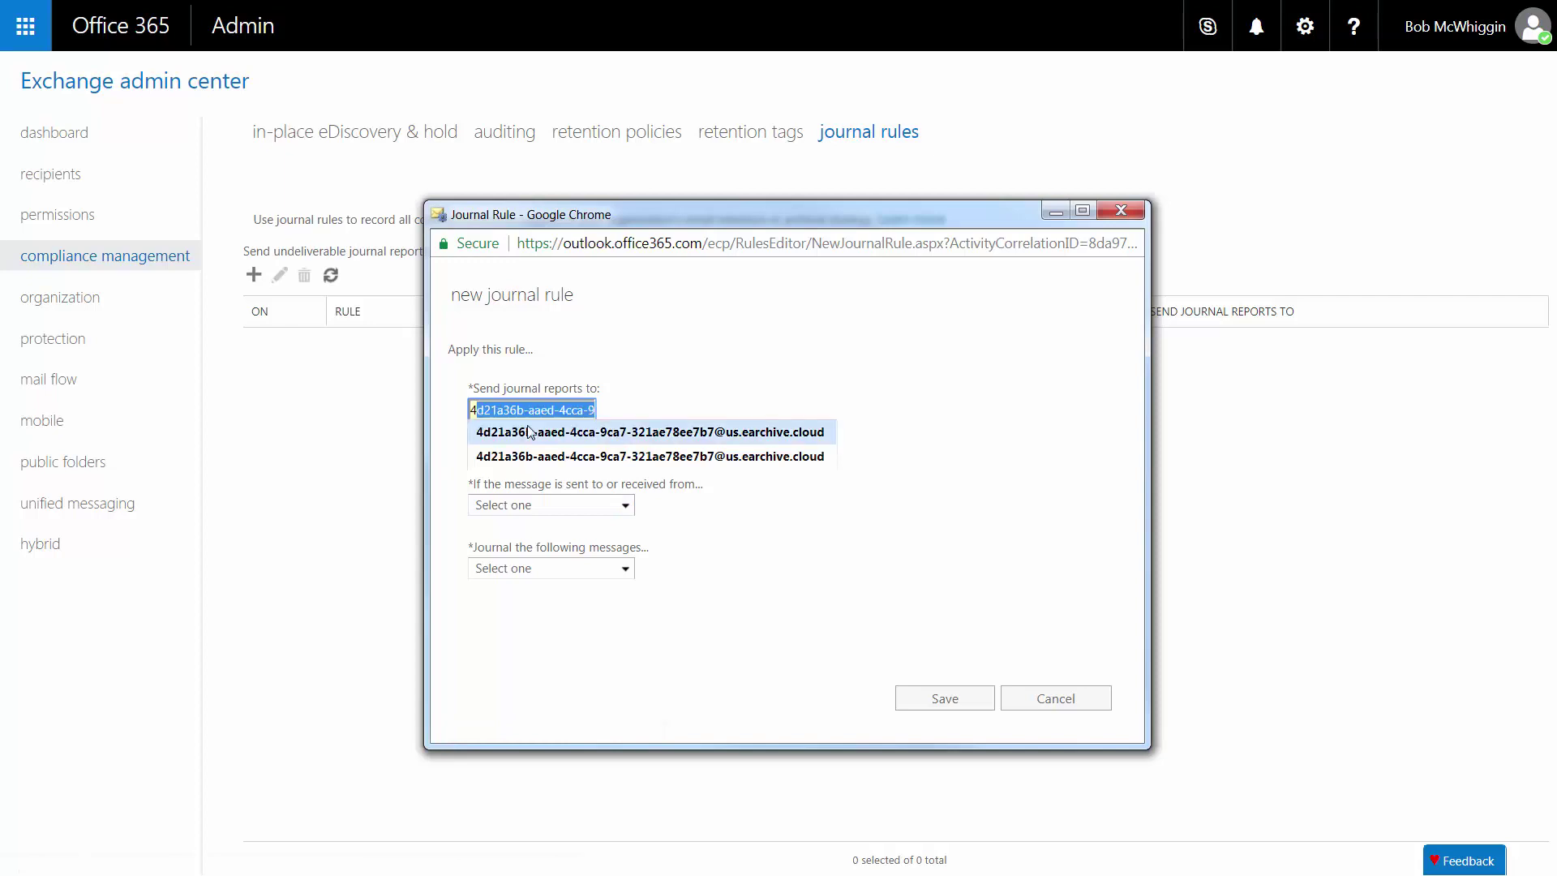
{"action": "left_click", "coordinate": [529, 432]}
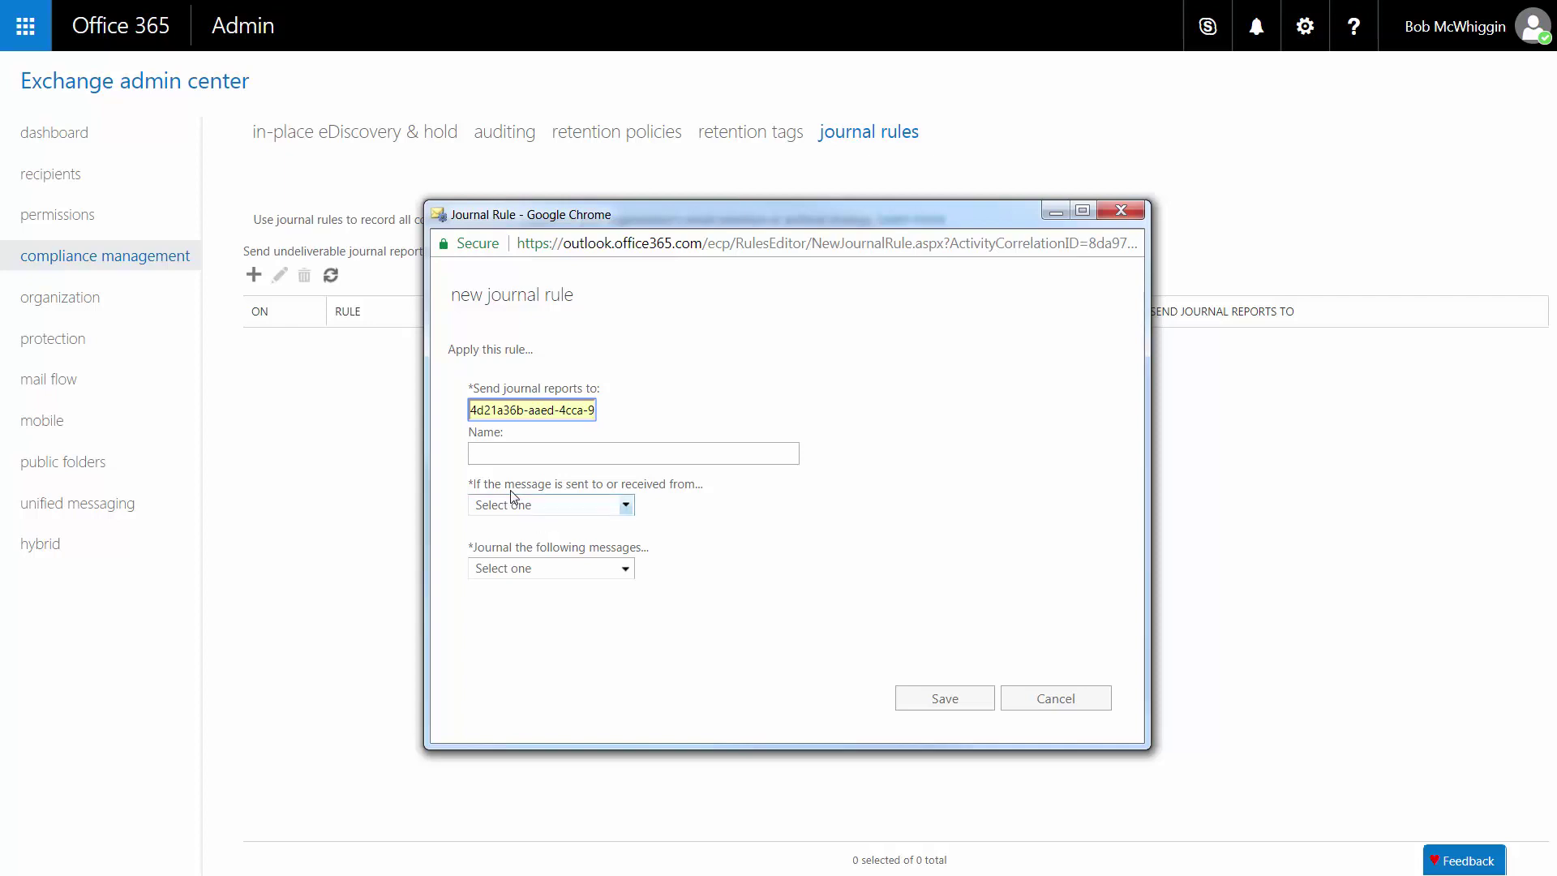
{"action": "left_click", "coordinate": [507, 459]}
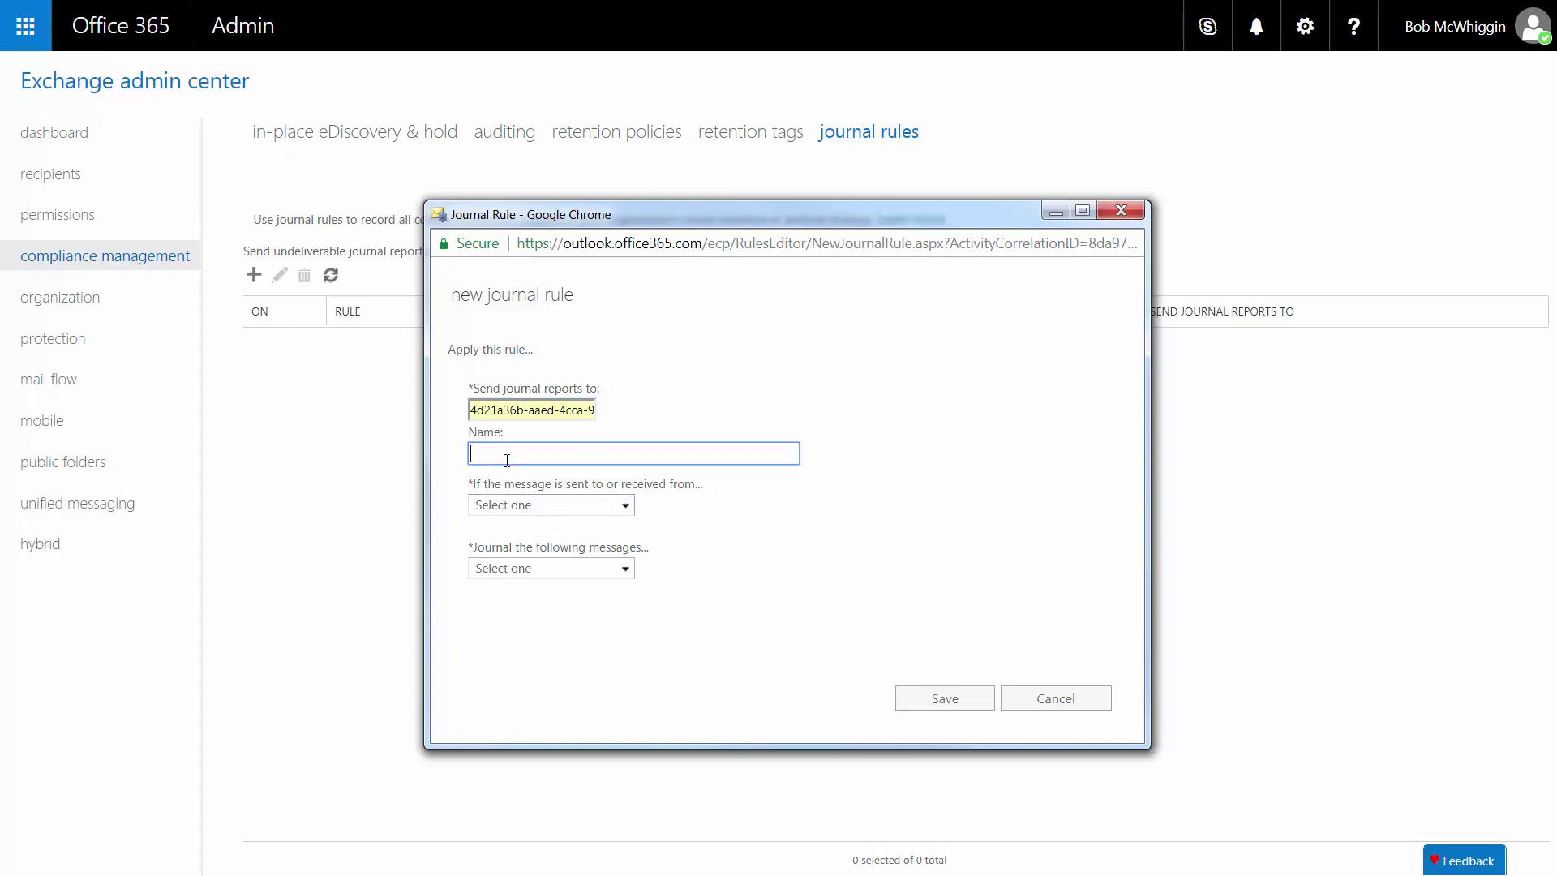
{"action": "type", "text": "Archive Journal Rule"}
- Scope the rule to apply to all messages and journal all messages, then save and confirm
{"action": "left_click", "coordinate": [625, 506]}
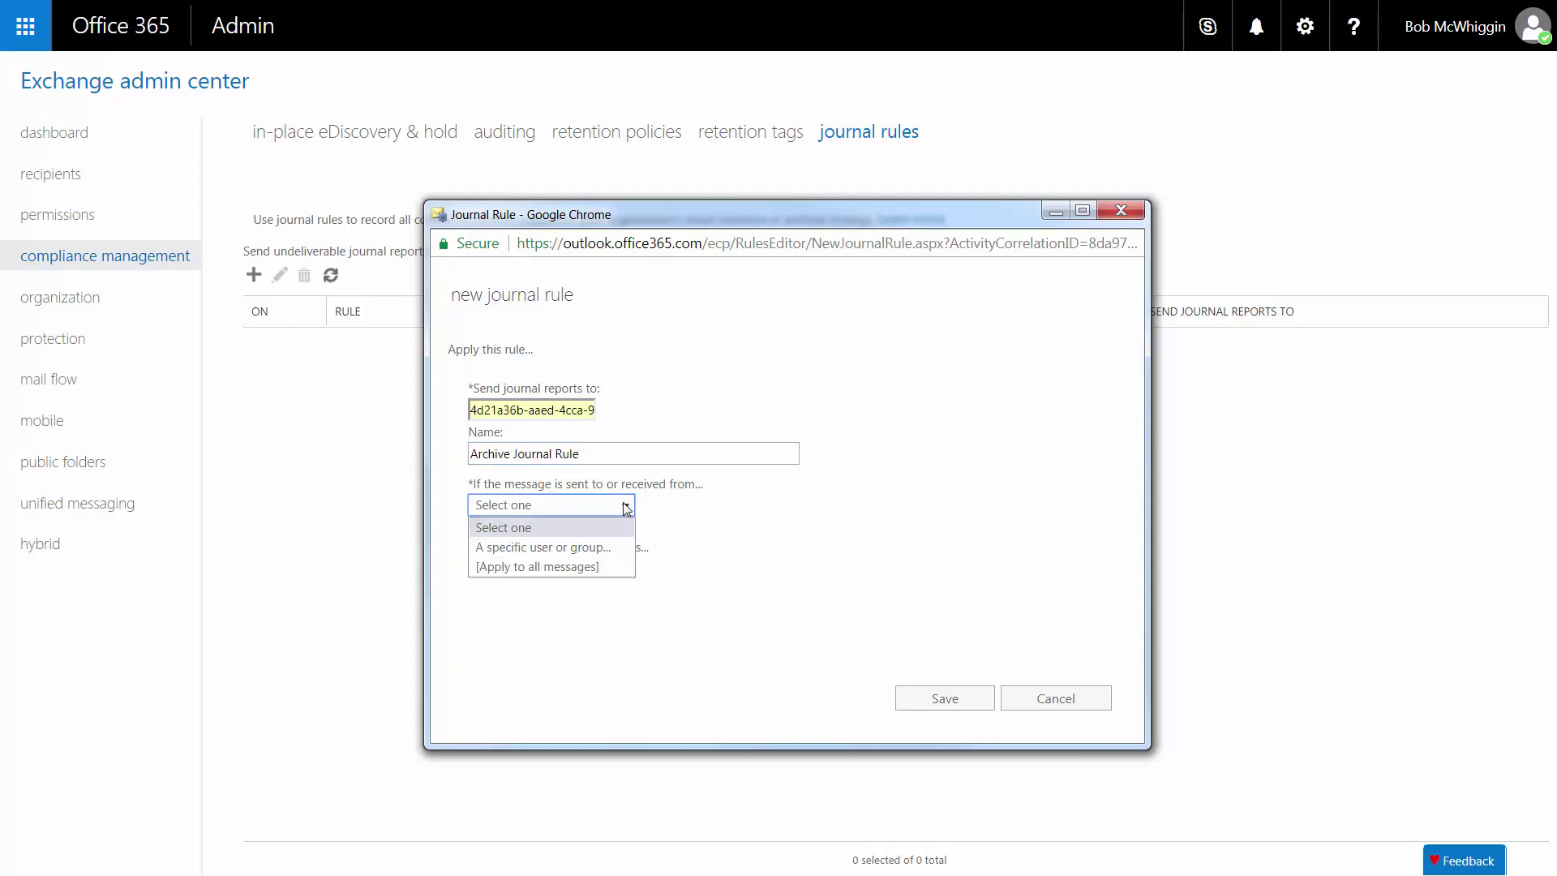
{"action": "left_click", "coordinate": [593, 566]}
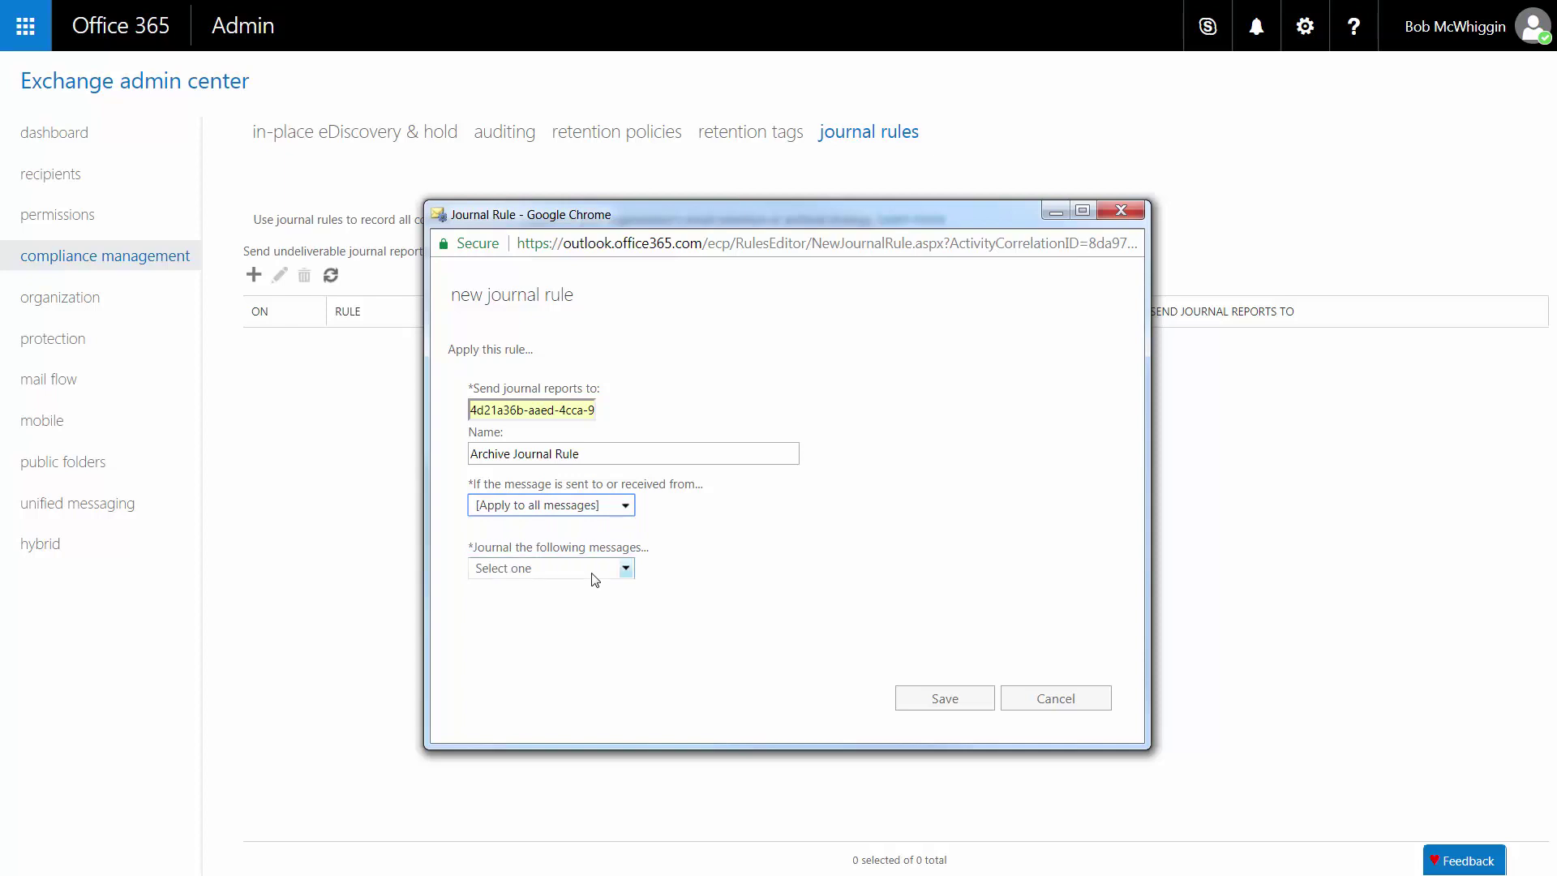
{"action": "left_click", "coordinate": [627, 570]}
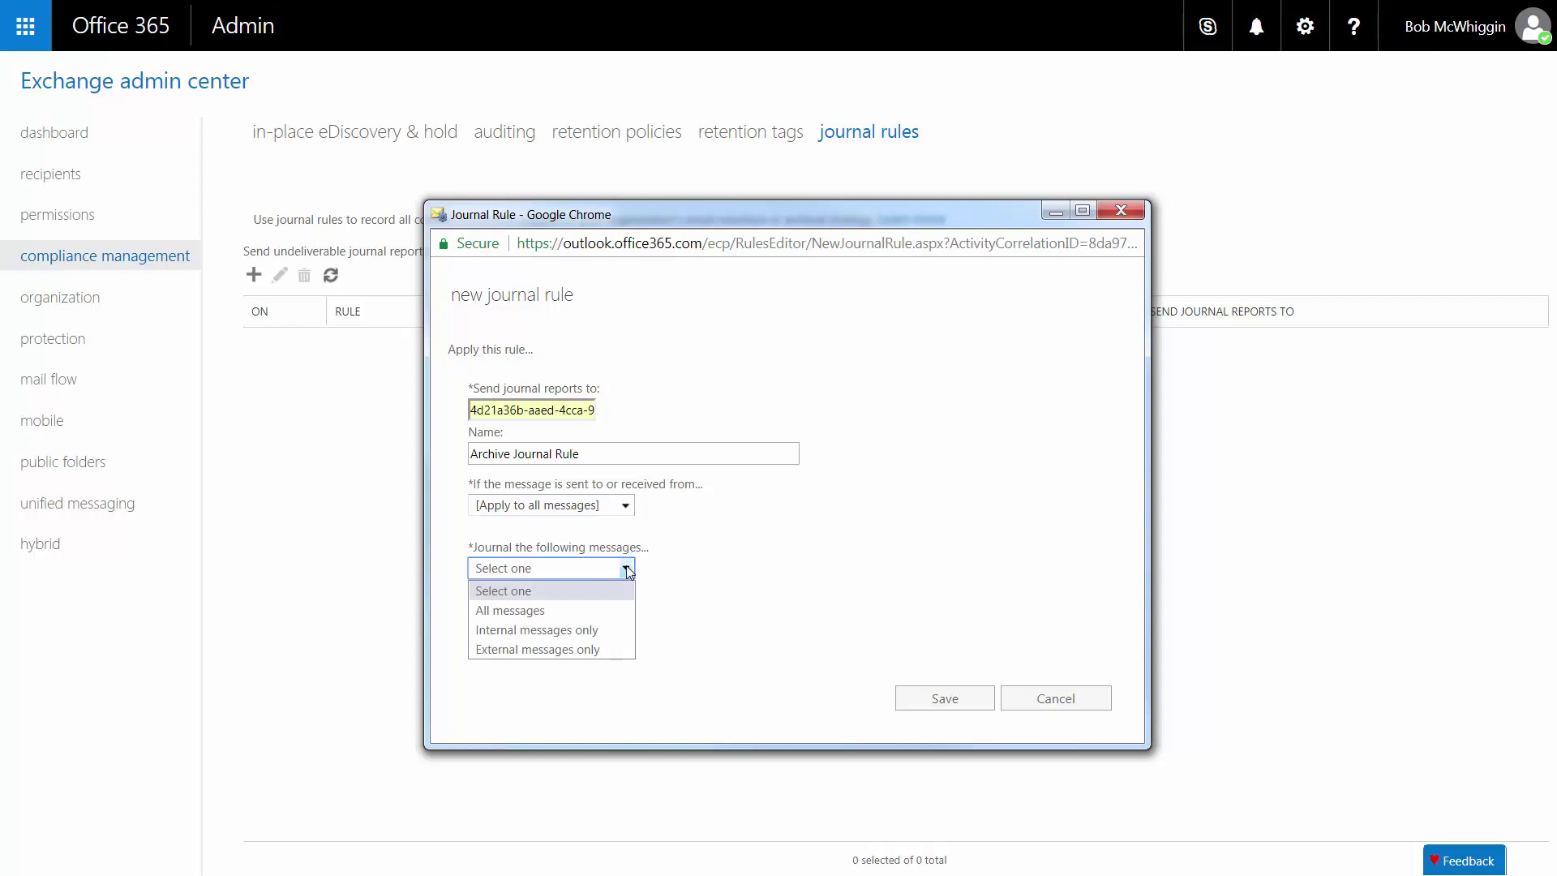
{"action": "left_click", "coordinate": [604, 608]}
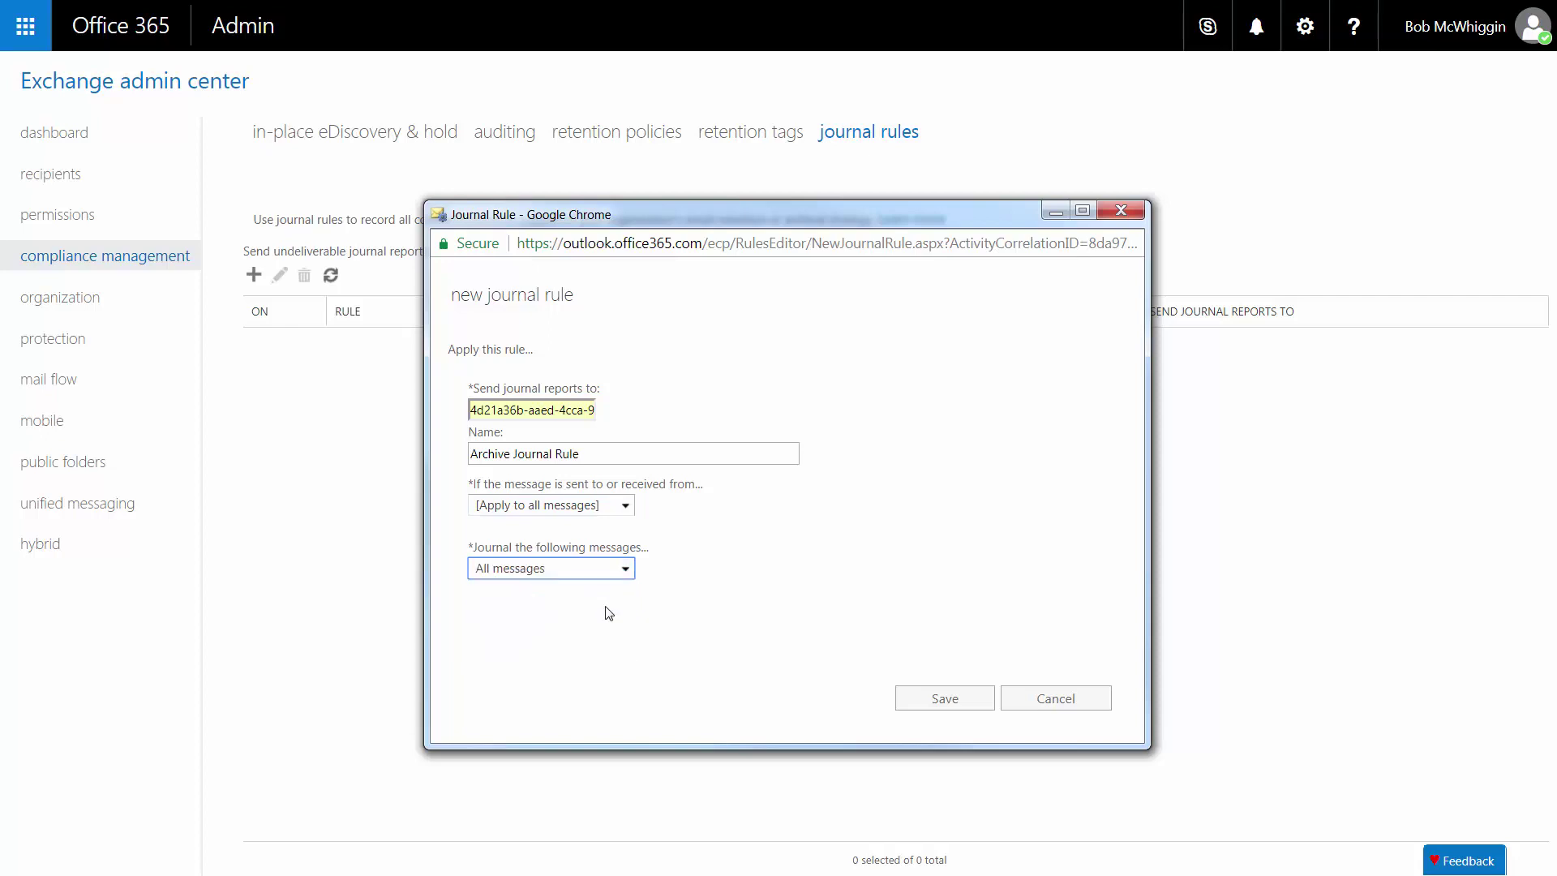
{"action": "left_click", "coordinate": [930, 706]}
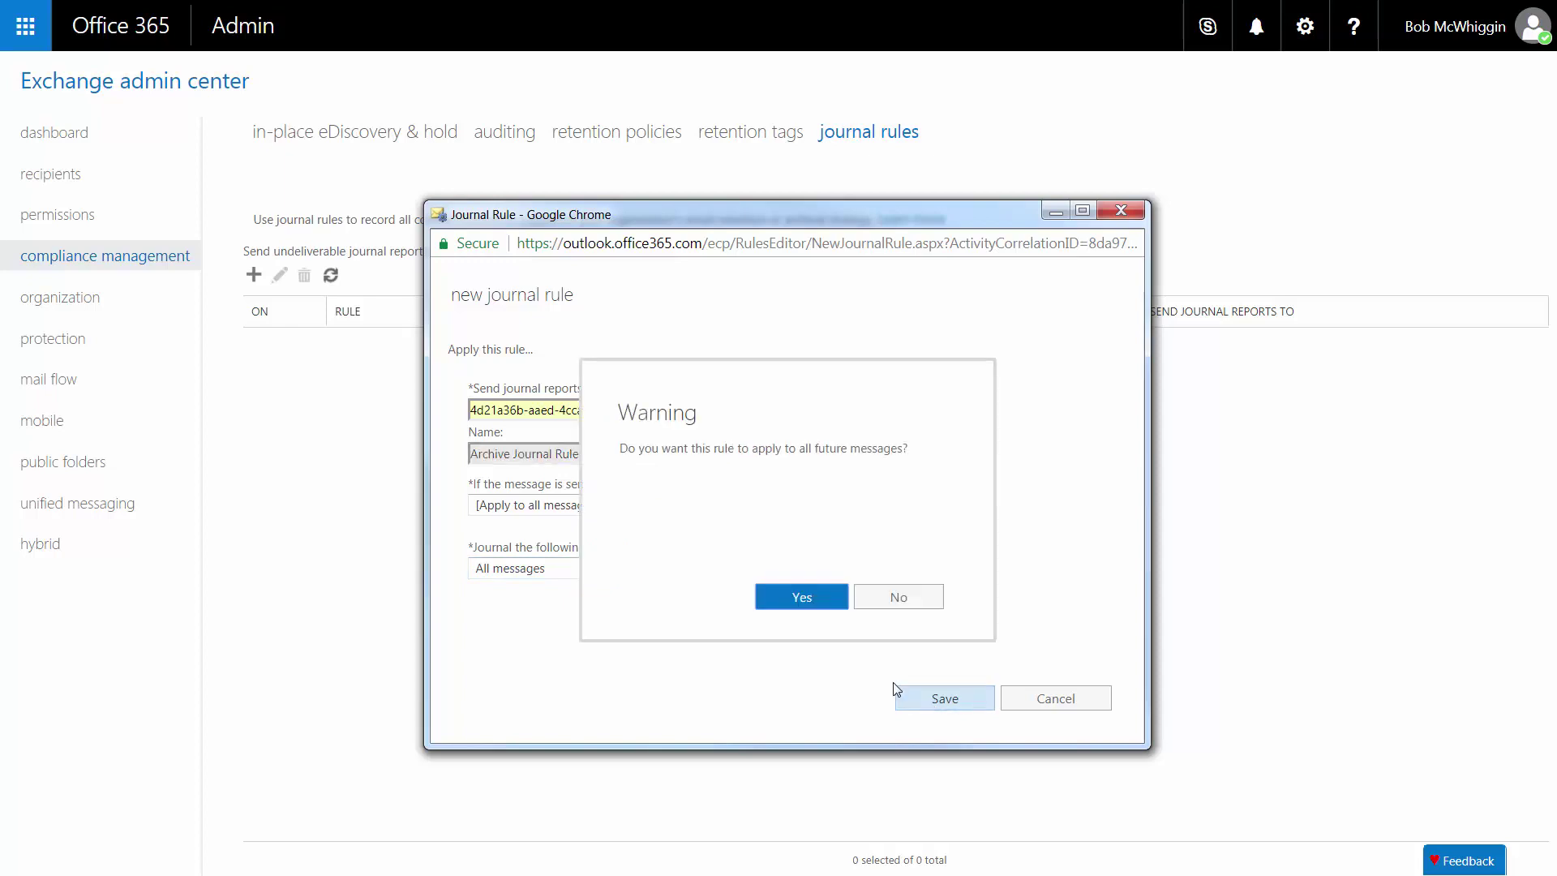
{"action": "left_click", "coordinate": [816, 594]}
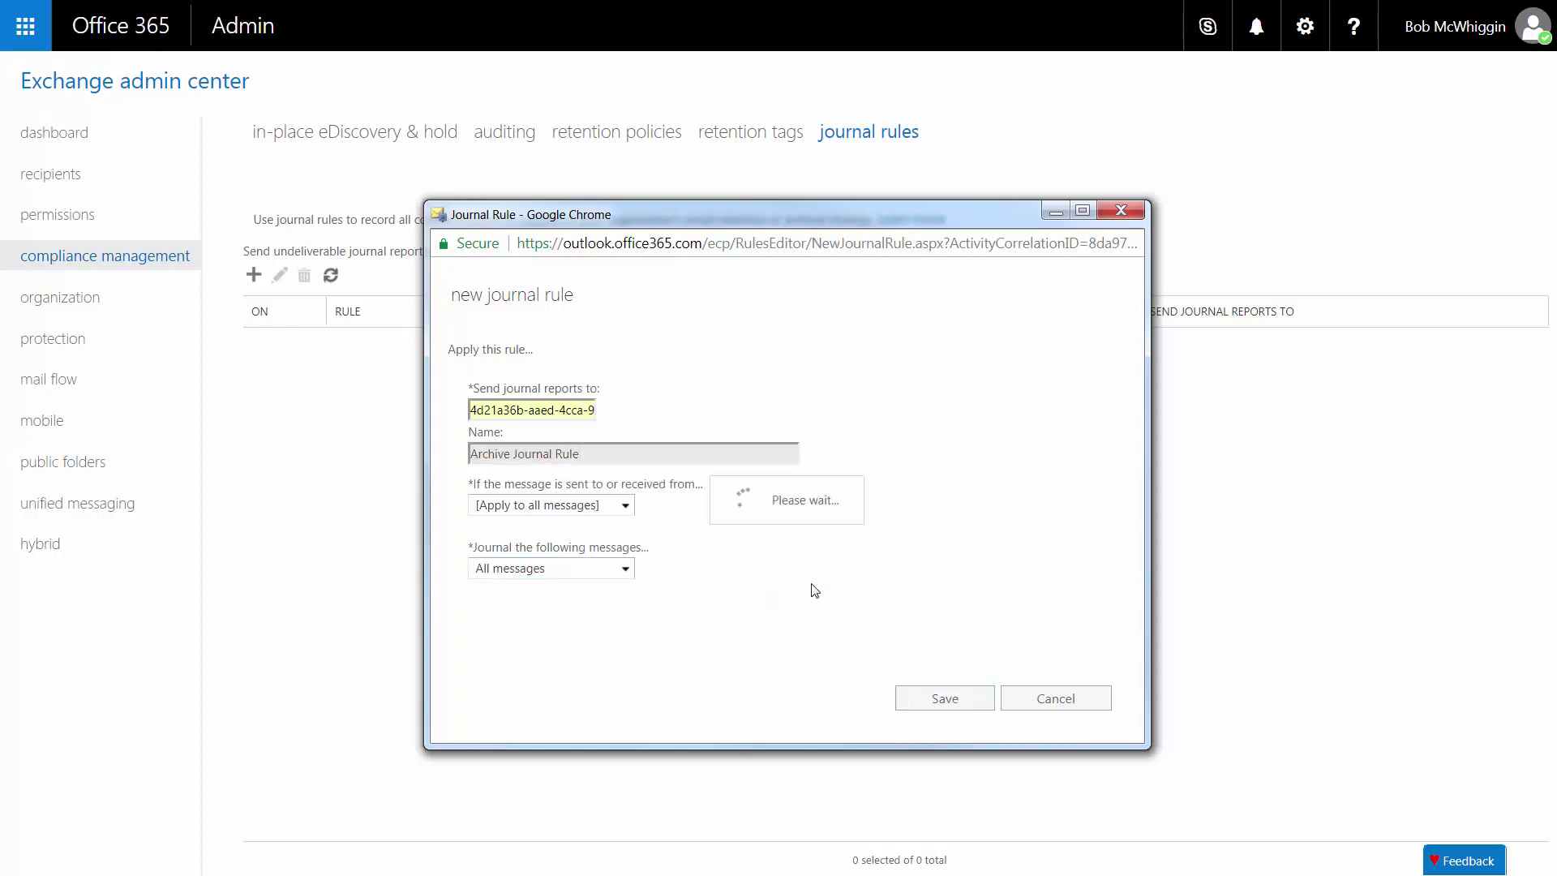